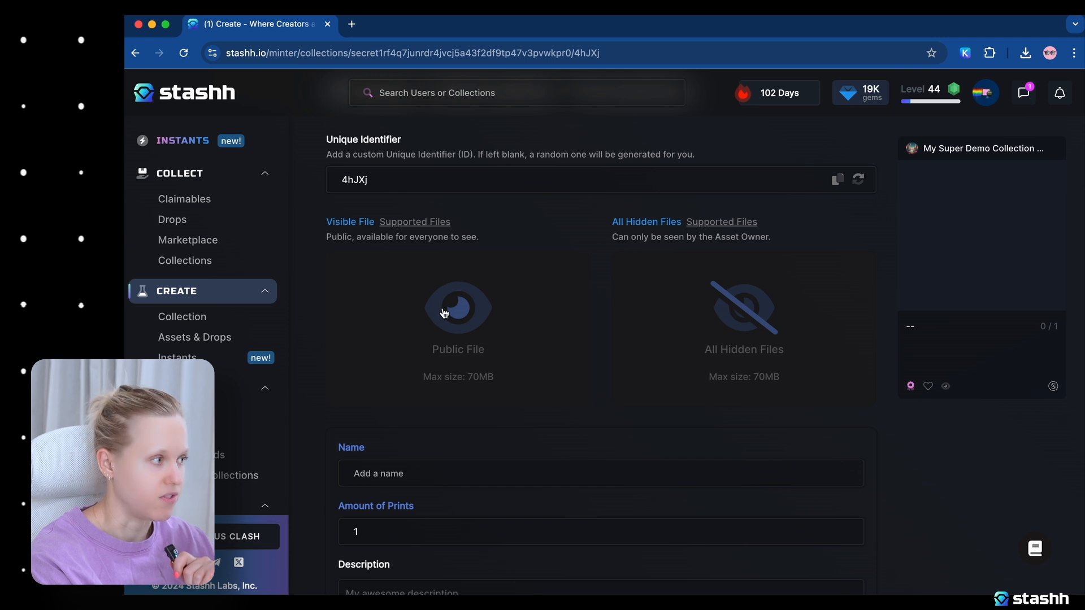
# Upload the mosaic shrimp image as the public visible file and the bearded sea figure image as the hidden file.
pyautogui.click(446, 306)
pyautogui.click(352, 238)
pyautogui.doubleClick(351, 238)
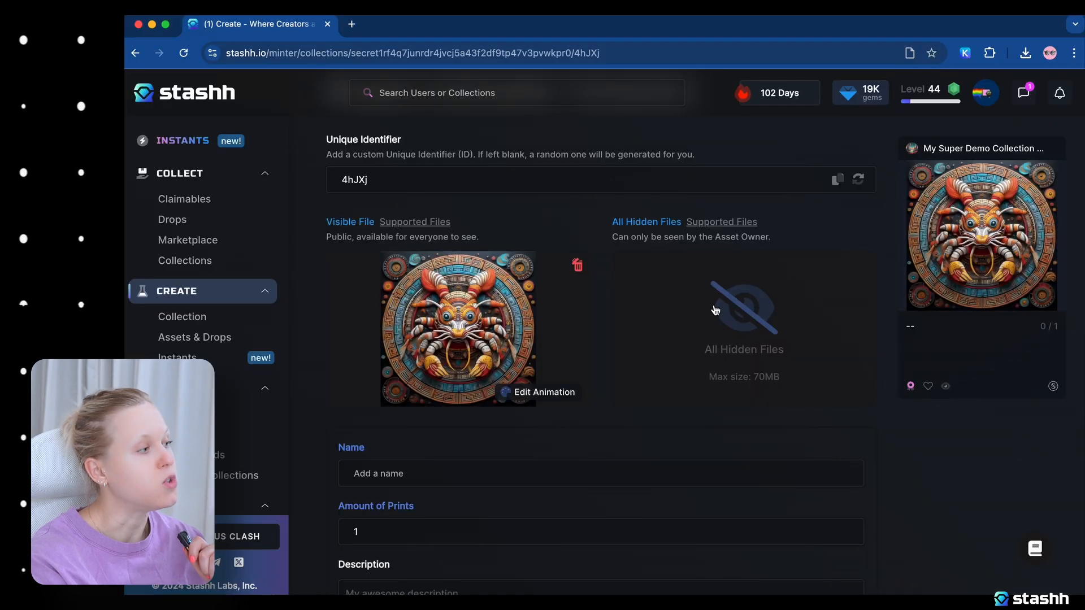
pyautogui.click(711, 304)
pyautogui.click(343, 282)
pyautogui.doubleClick(343, 283)
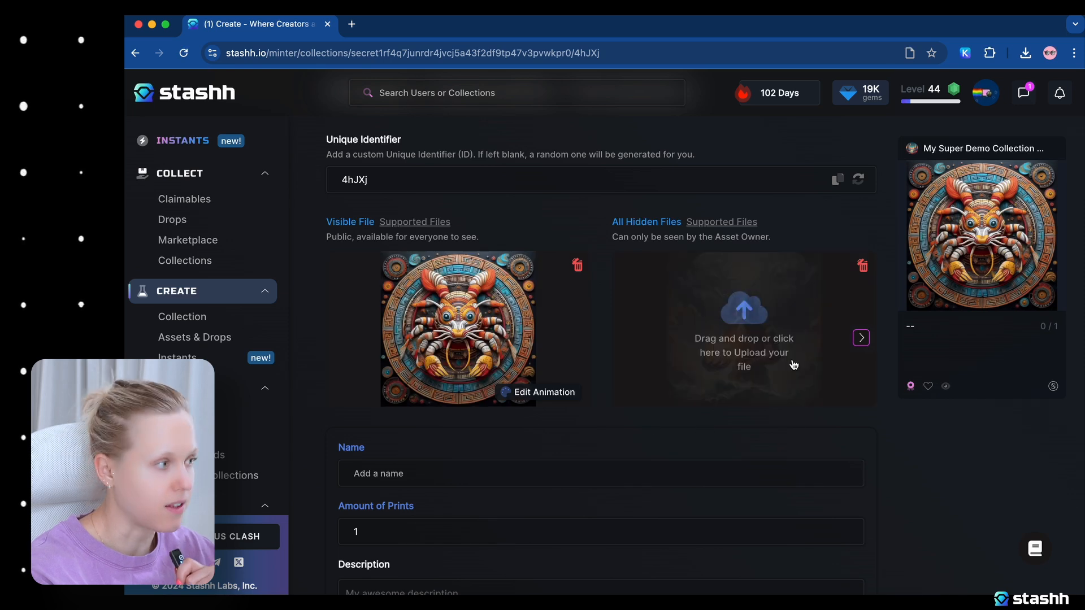
# Name the asset "Mayan Mosaic Shrimp" and set the amount of prints to 20.
pyautogui.scroll(-3, 633, 425)
pyautogui.scroll(-3, 631, 422)
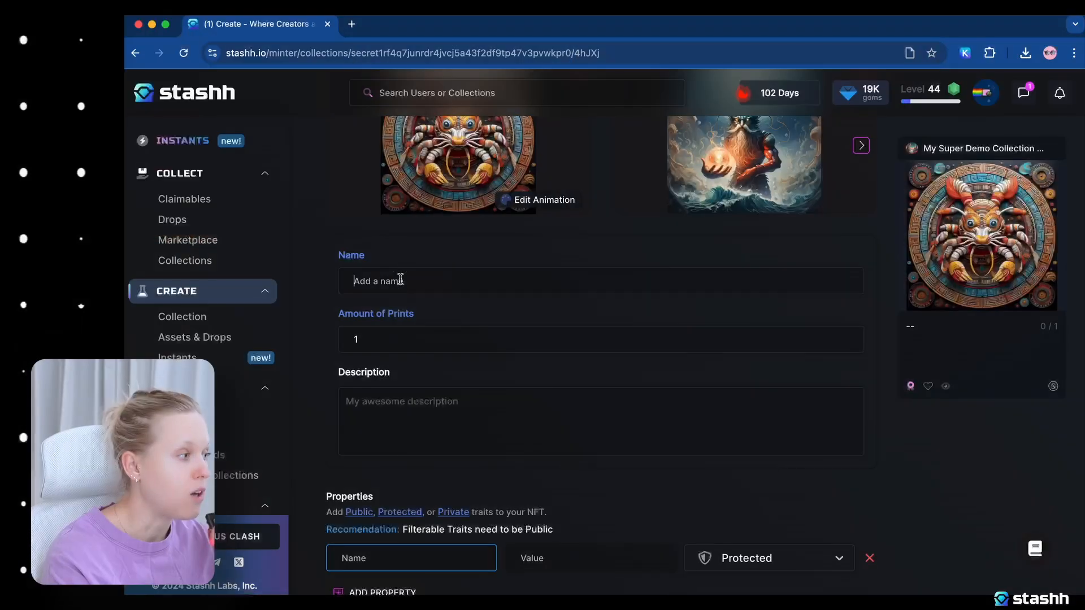
pyautogui.write('Mayan Mosaic Shrimp')
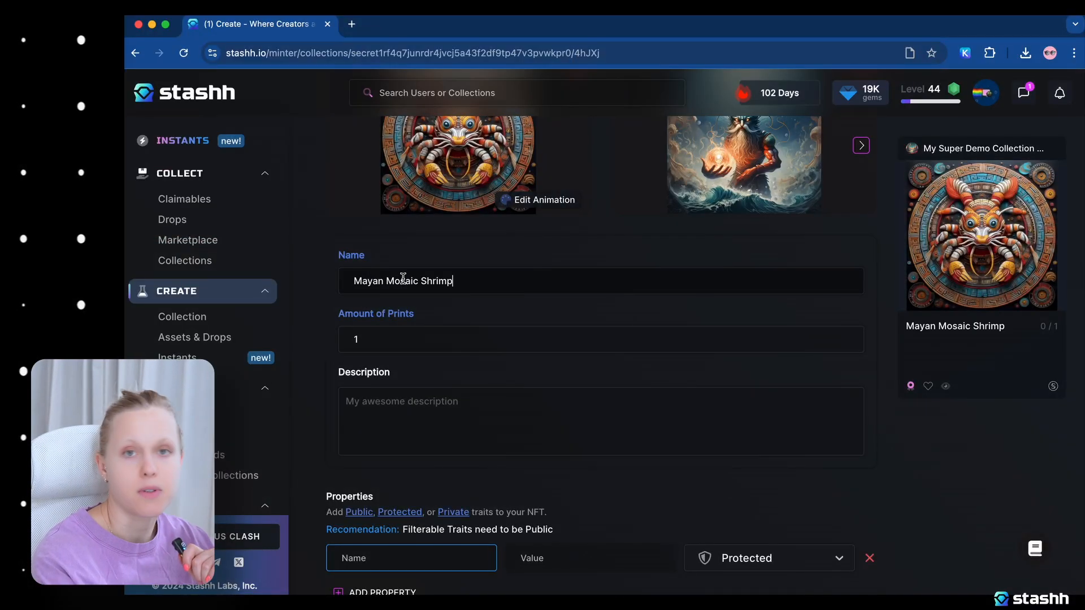
pyautogui.click(417, 339)
pyautogui.press('BackSpace')
pyautogui.write('2')
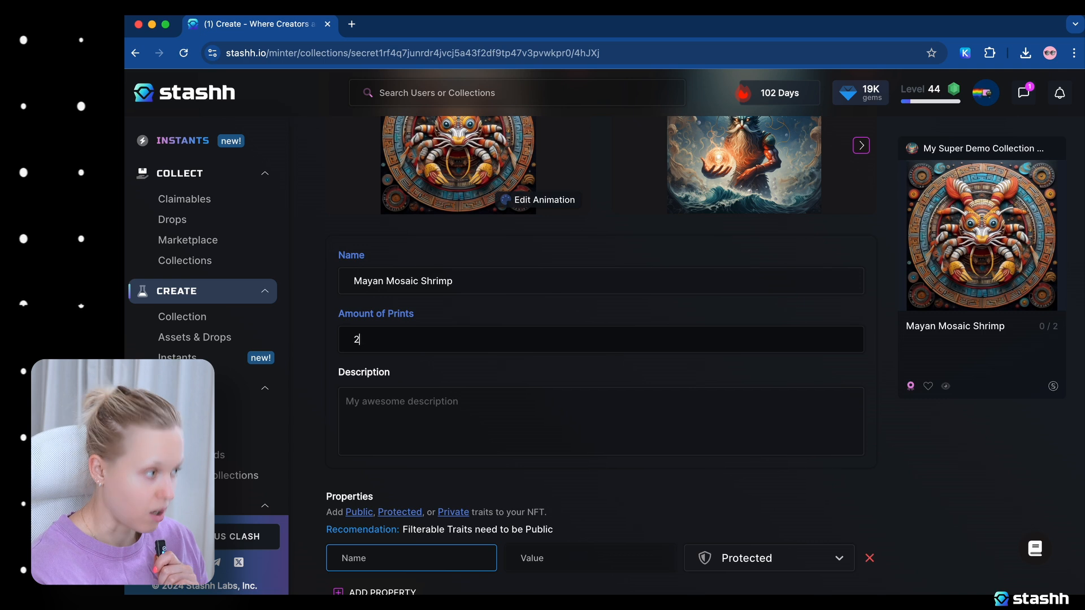
# Enter the description "This is the greatest and best description in the world." for the asset.
pyautogui.press('super+Tab')
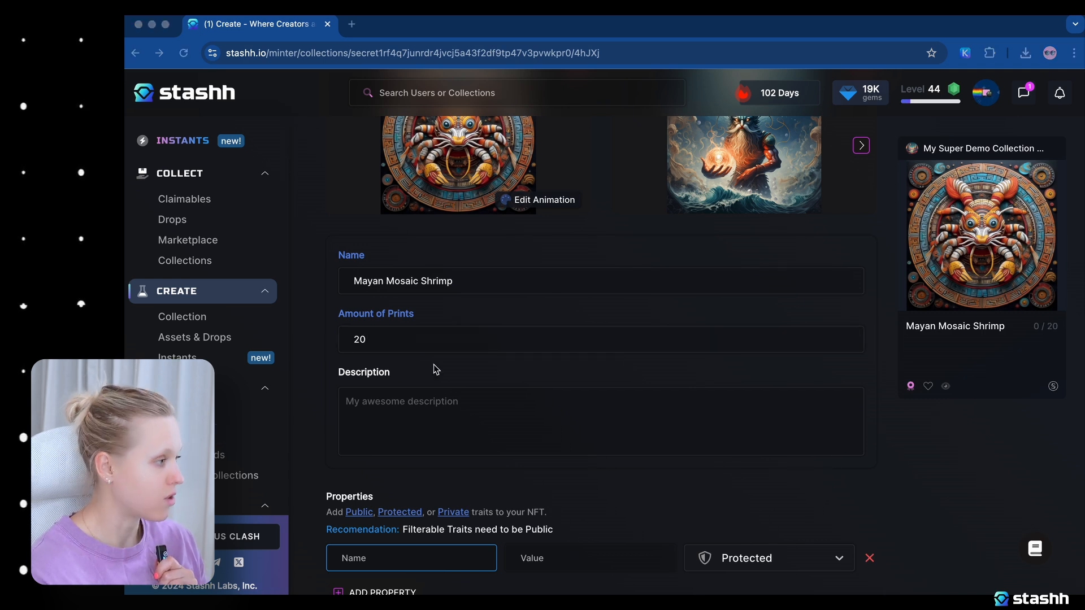
pyautogui.press('super+Tab')
pyautogui.write('This is the greatest and best description in the world.')
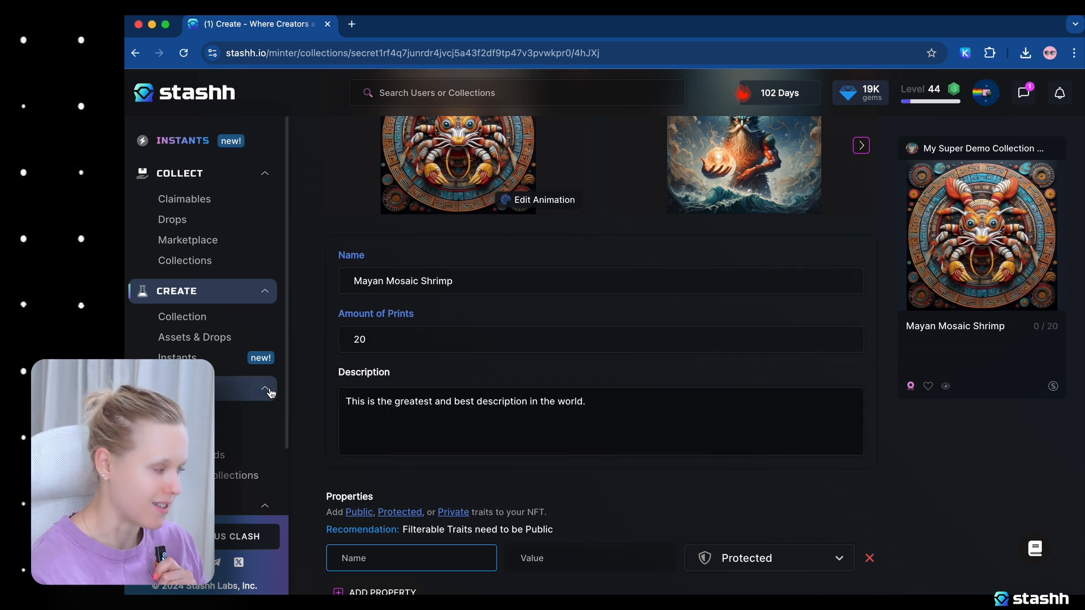
# Add a Protected property named "Special message" with the value "You are awesome :)" to the asset.
pyautogui.scroll(-1, 299, 395)
pyautogui.scroll(-3, 299, 396)
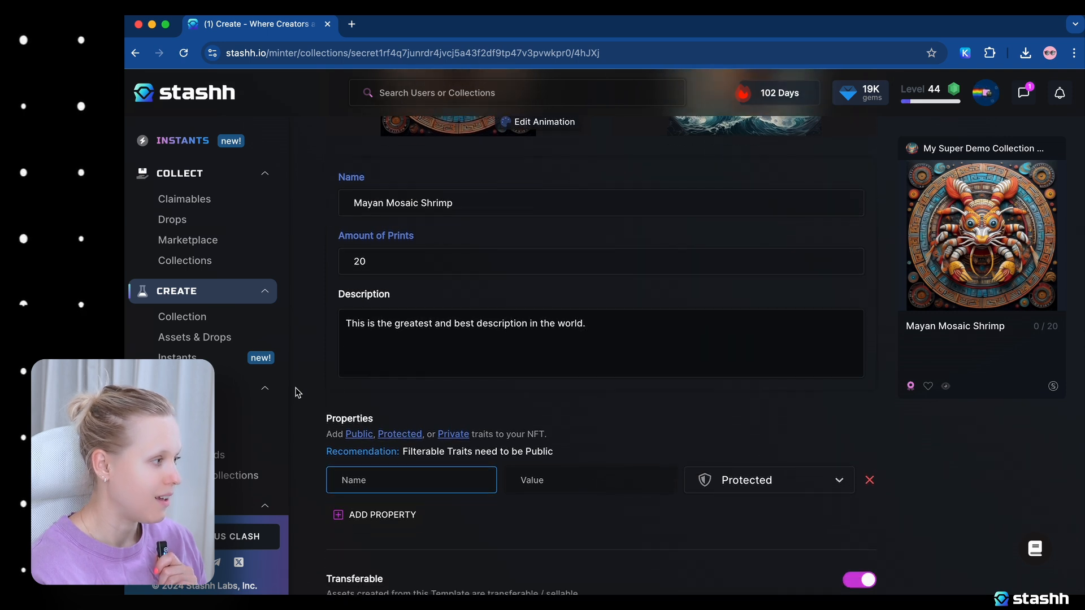
pyautogui.scroll(-3, 298, 393)
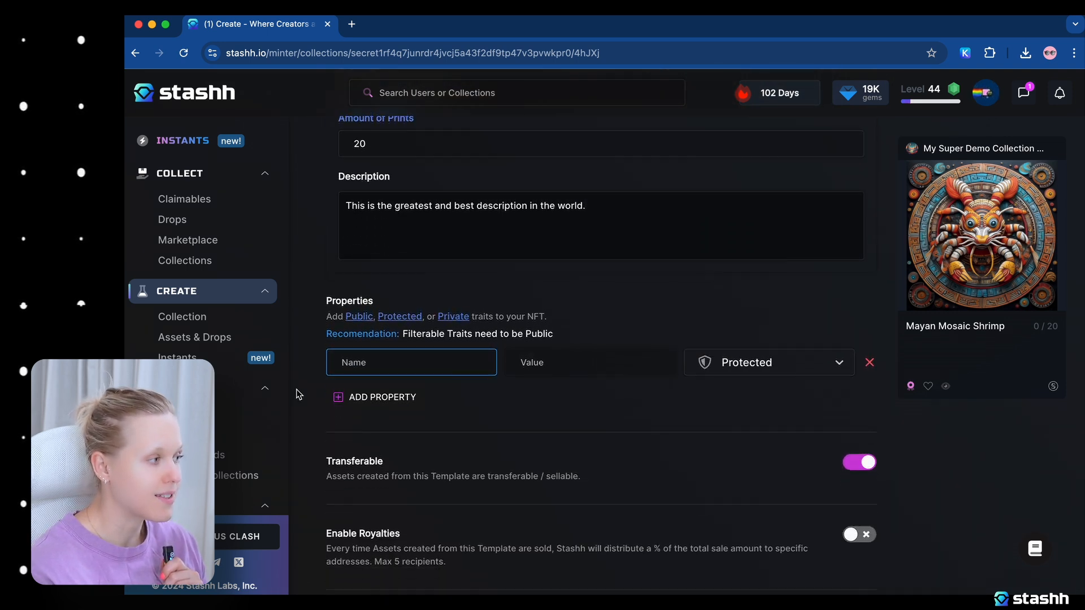
pyautogui.write('Special message')
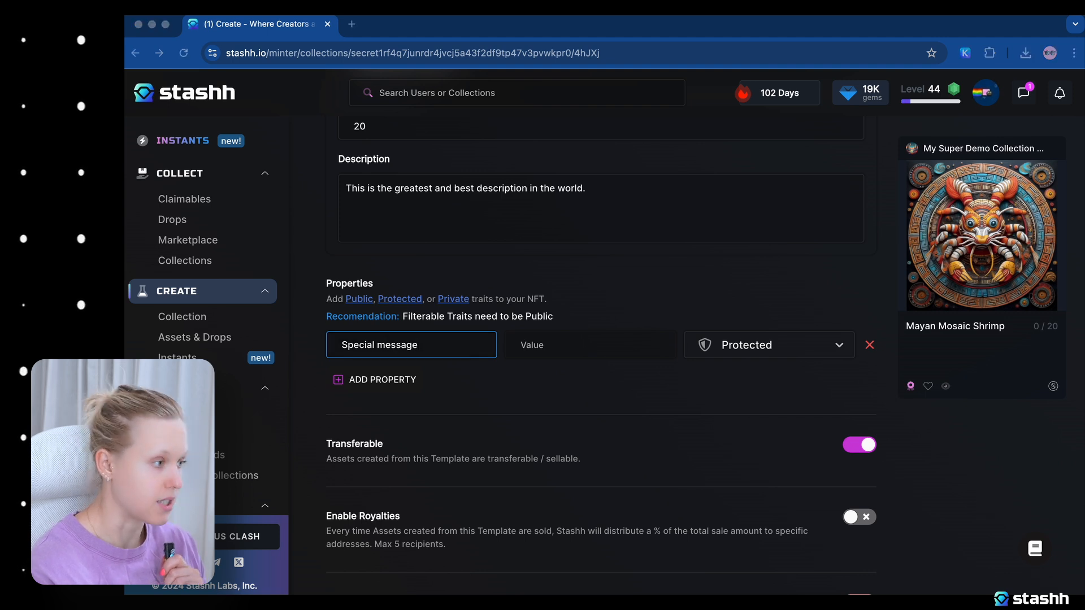
pyautogui.press('Tab')
pyautogui.write('You are awesome :)')
pyautogui.click(401, 378)
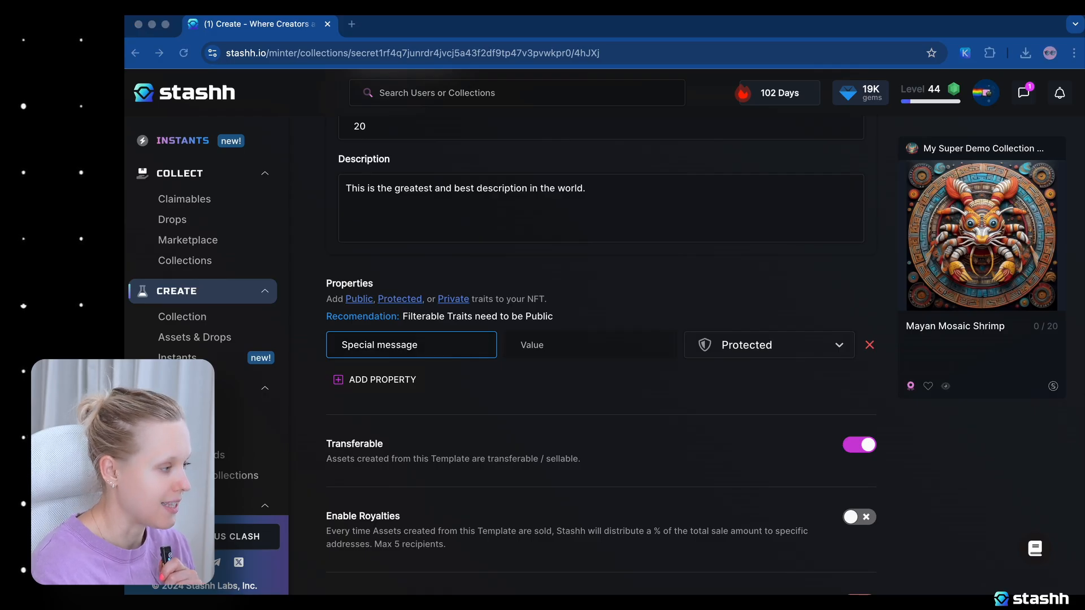
pyautogui.click(547, 345)
pyautogui.write('You are awesome :)')
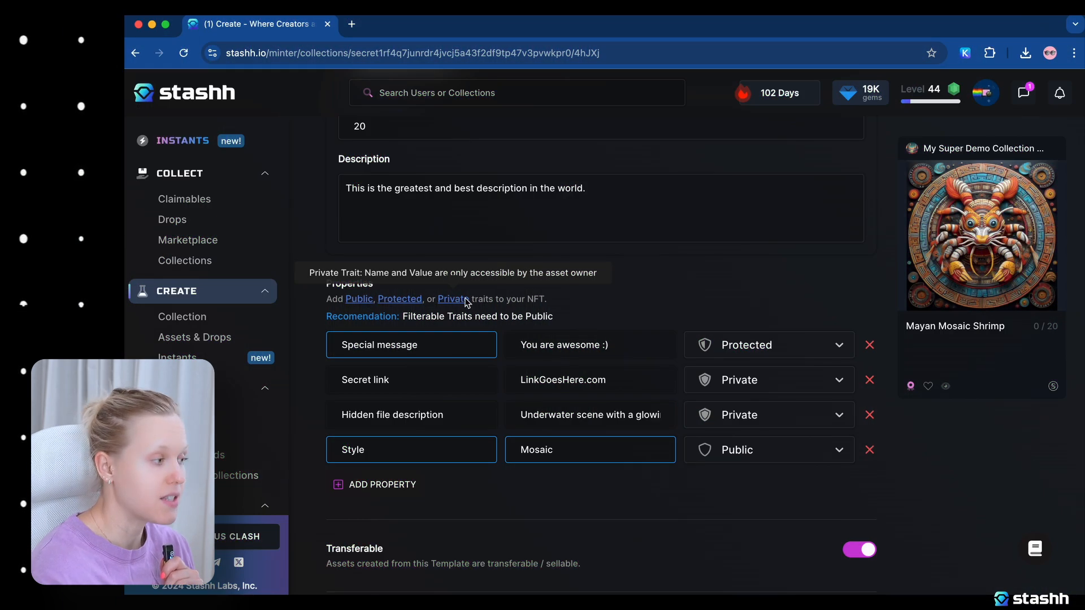
# Enable royalties for the asset and add two further recipient rows below the existing wallet address.
pyautogui.scroll(-1, 778, 408)
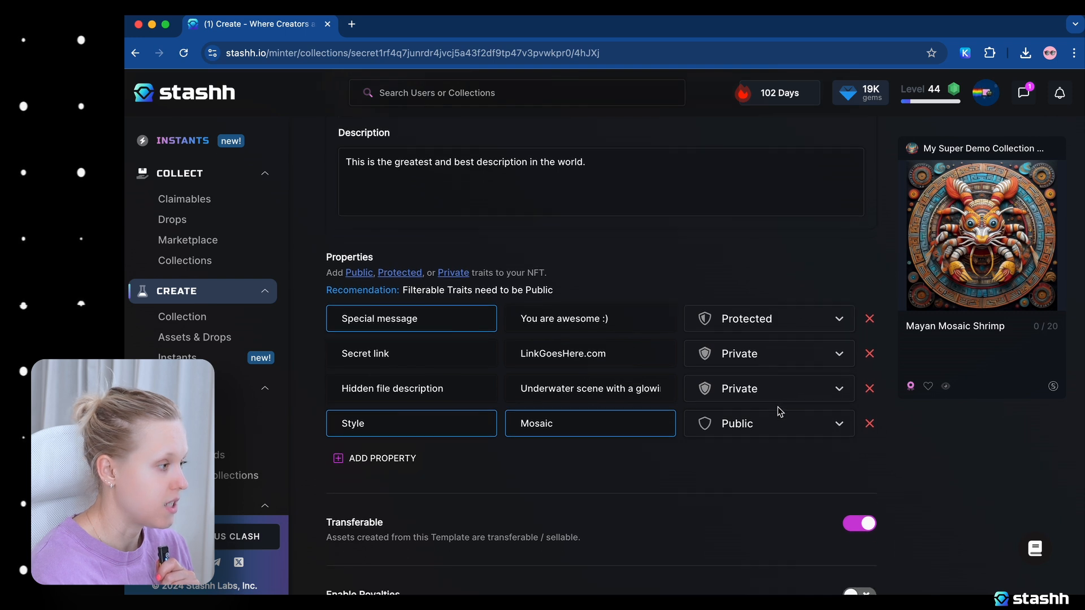
pyautogui.scroll(-1, 778, 414)
pyautogui.scroll(-2, 783, 425)
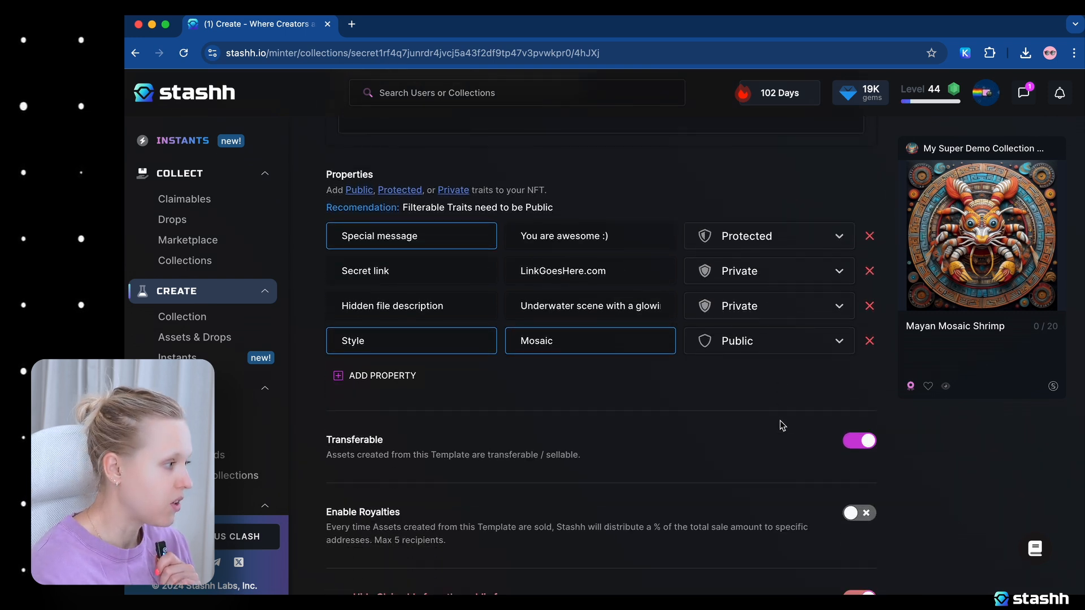
pyautogui.scroll(-3, 780, 425)
pyautogui.scroll(-1, 780, 427)
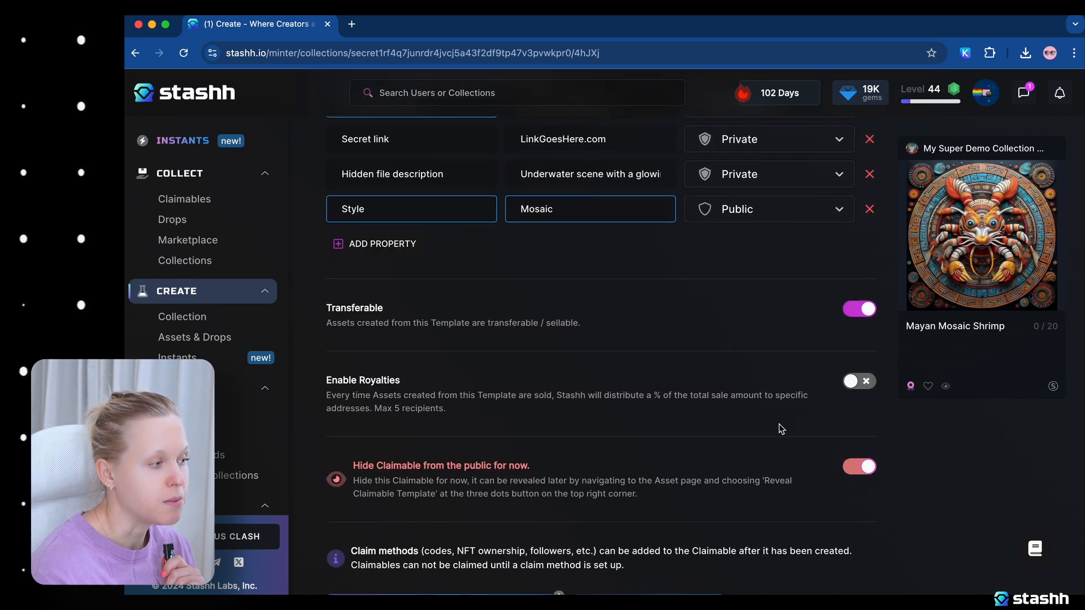
pyautogui.scroll(-2, 779, 428)
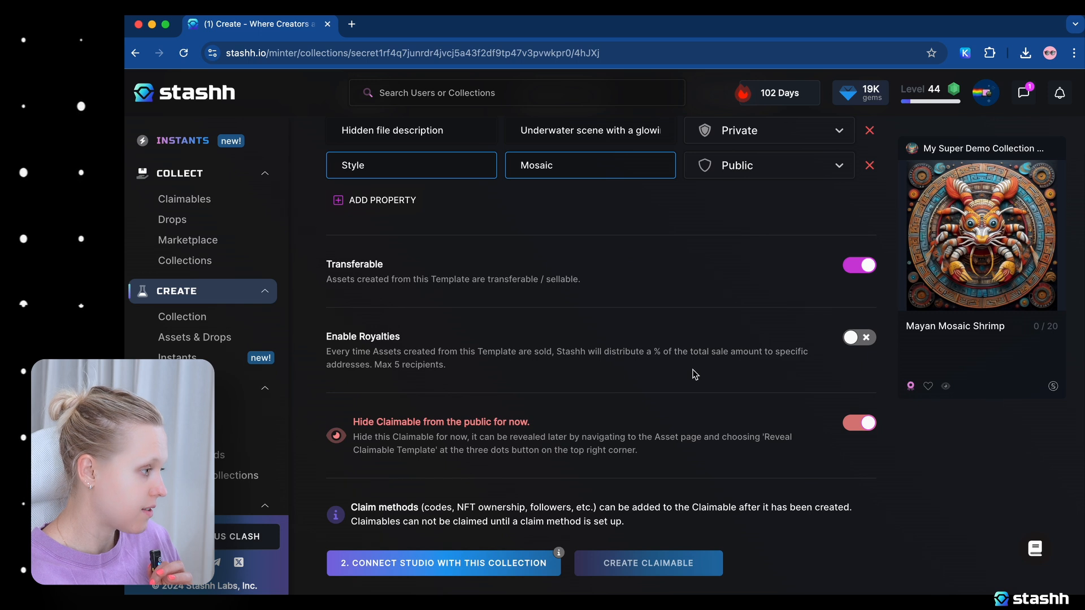
pyautogui.click(860, 338)
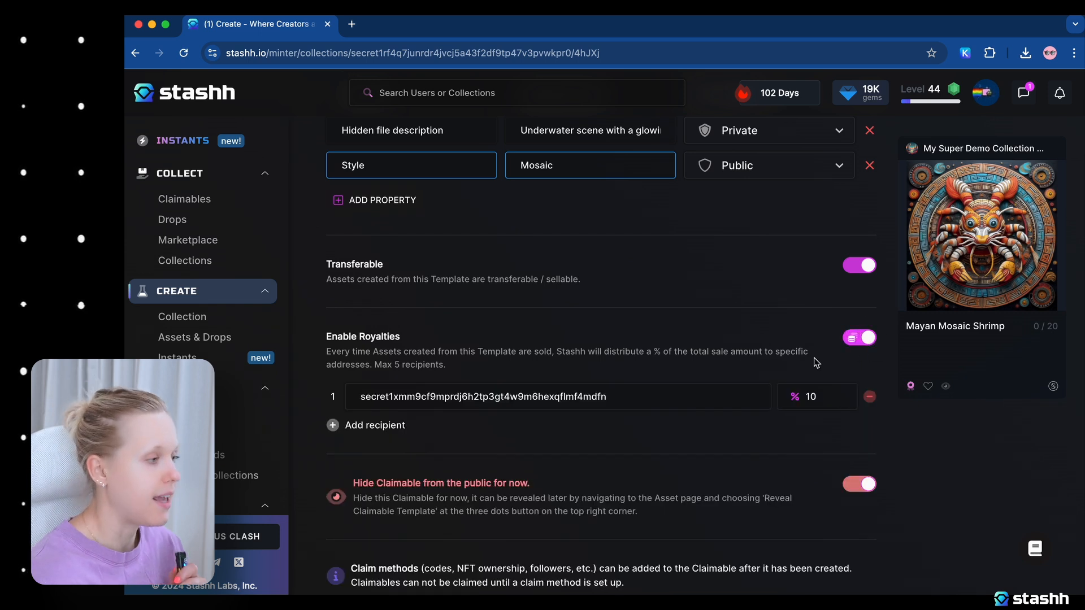
pyautogui.click(384, 428)
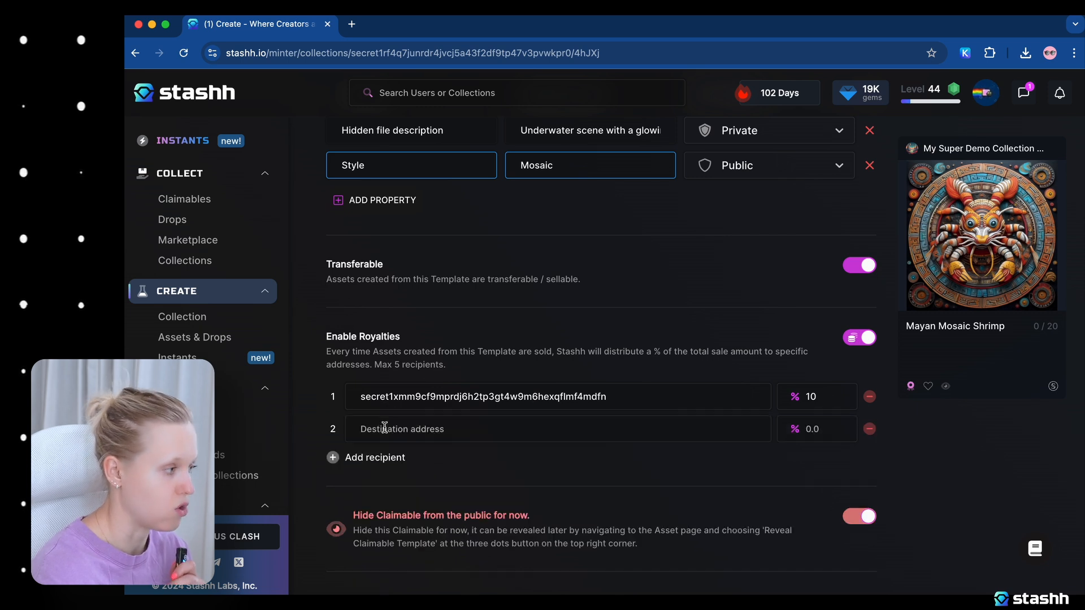
pyautogui.click(389, 461)
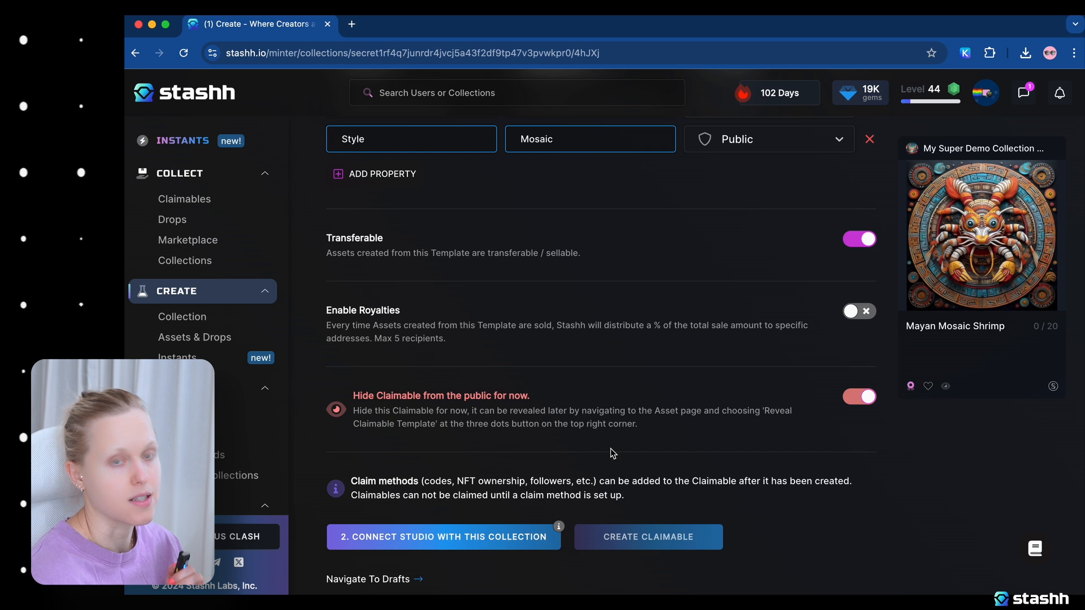
# Connect the studio with this collection by approving the Keplr transaction, and create the claimable.
pyautogui.scroll(-1, 651, 453)
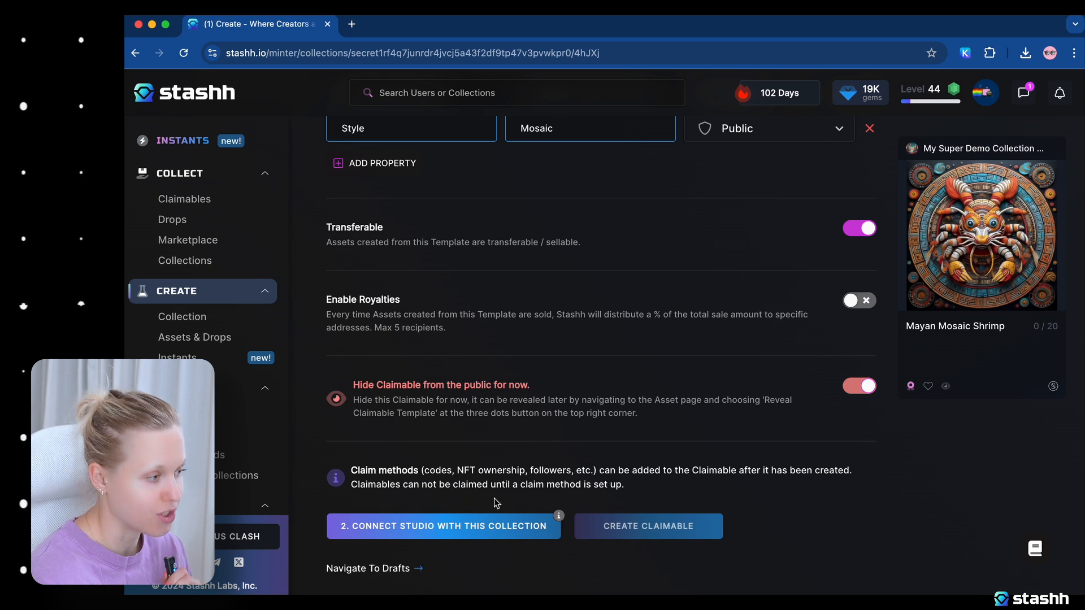
pyautogui.click(492, 526)
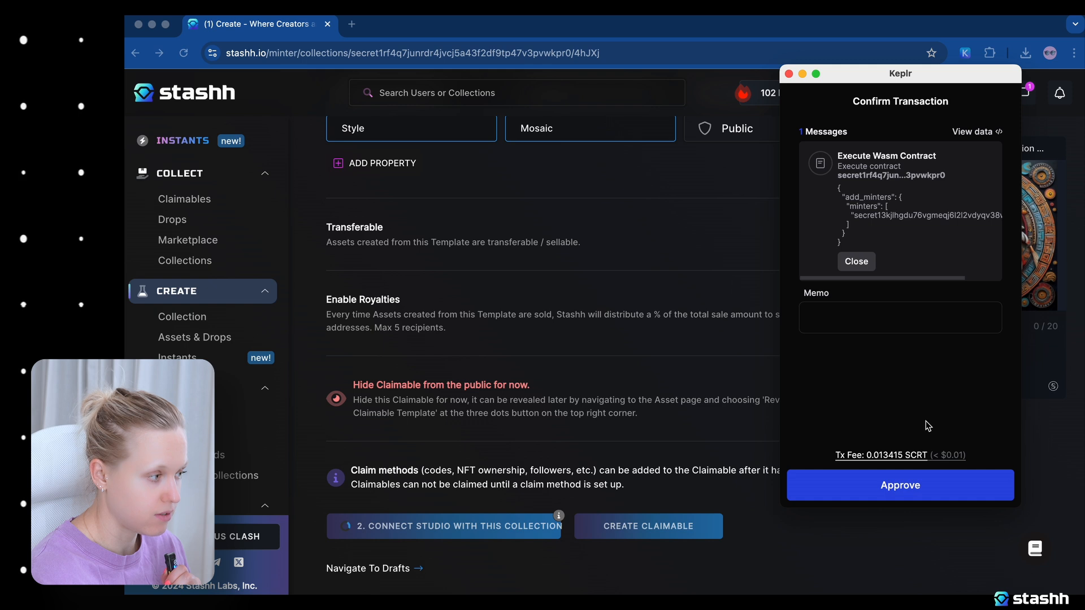
pyautogui.click(900, 493)
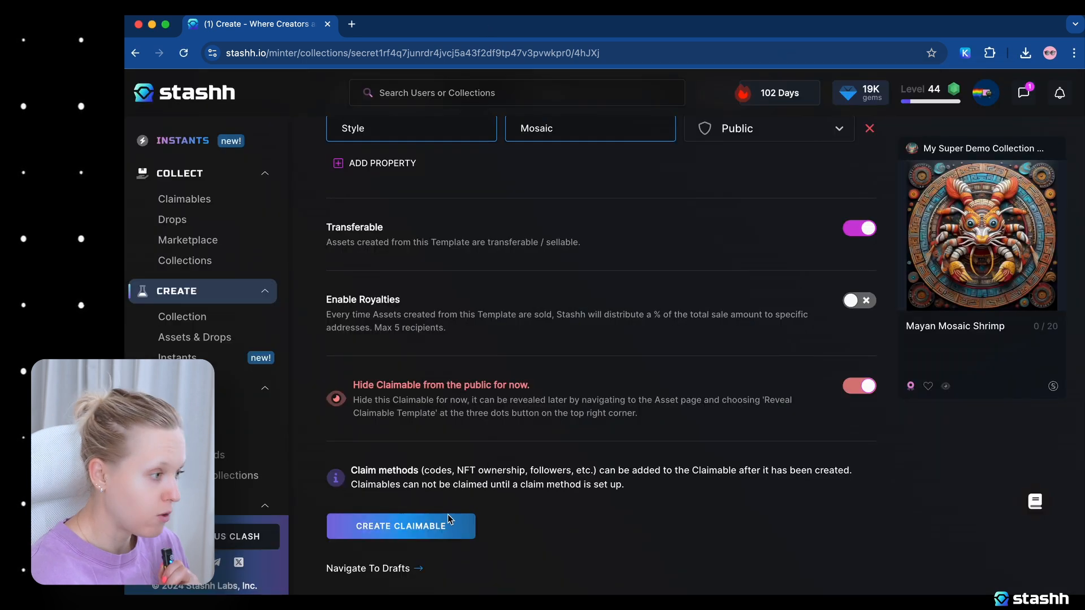
pyautogui.click(441, 528)
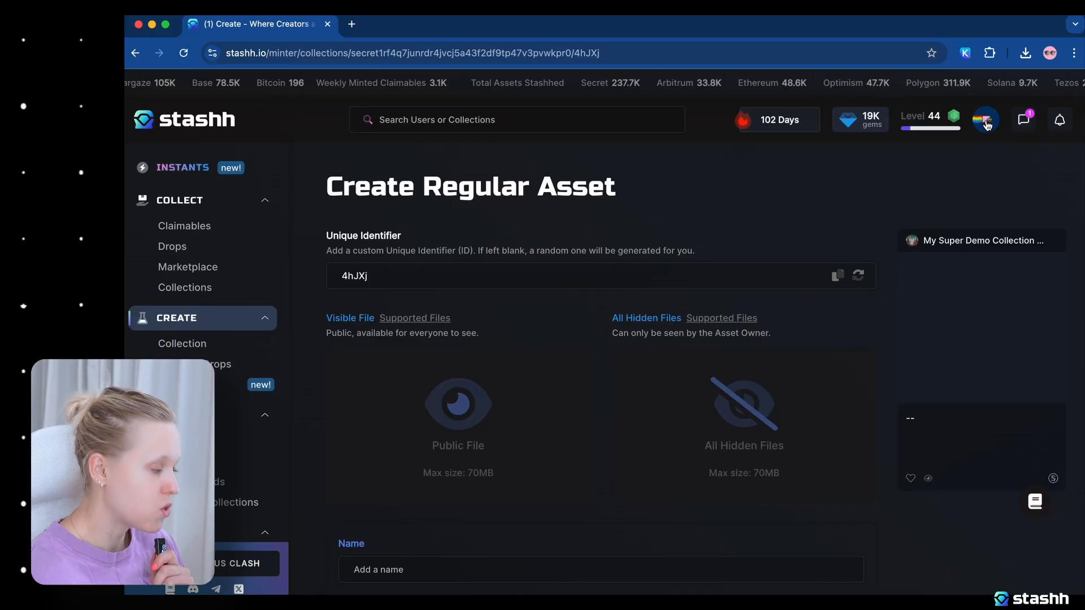
# Open My Super Demo Collection from the created collections in the account's dashboard.
pyautogui.click(994, 116)
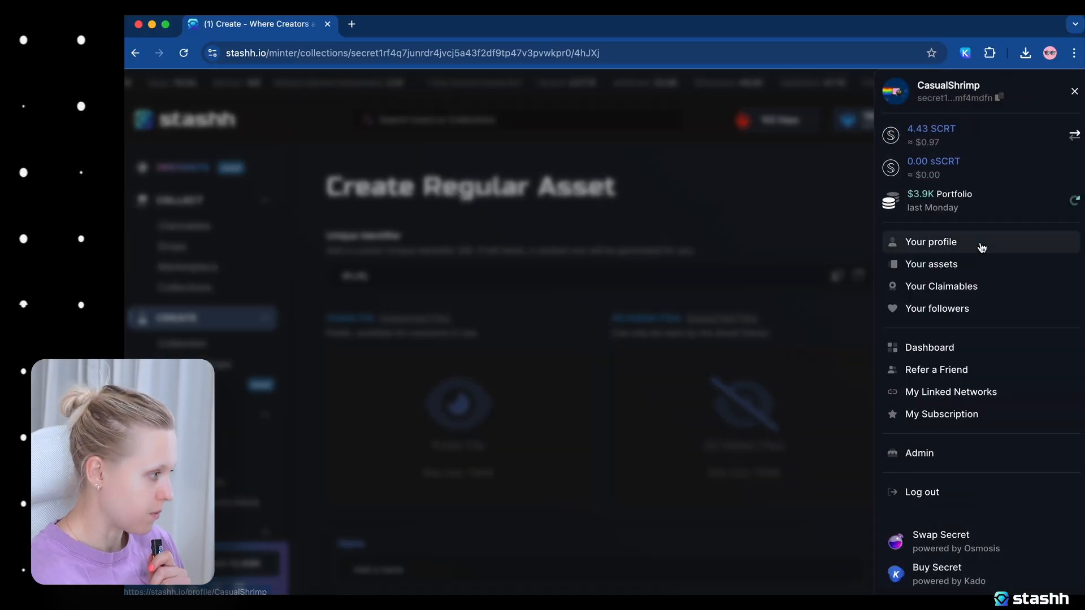
pyautogui.click(944, 348)
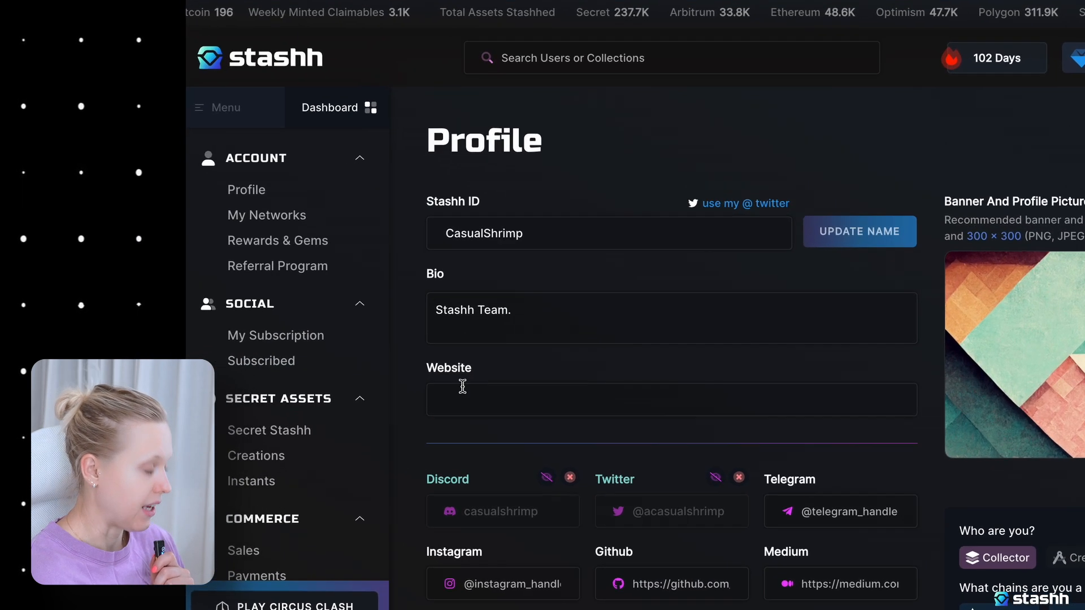
pyautogui.click(257, 449)
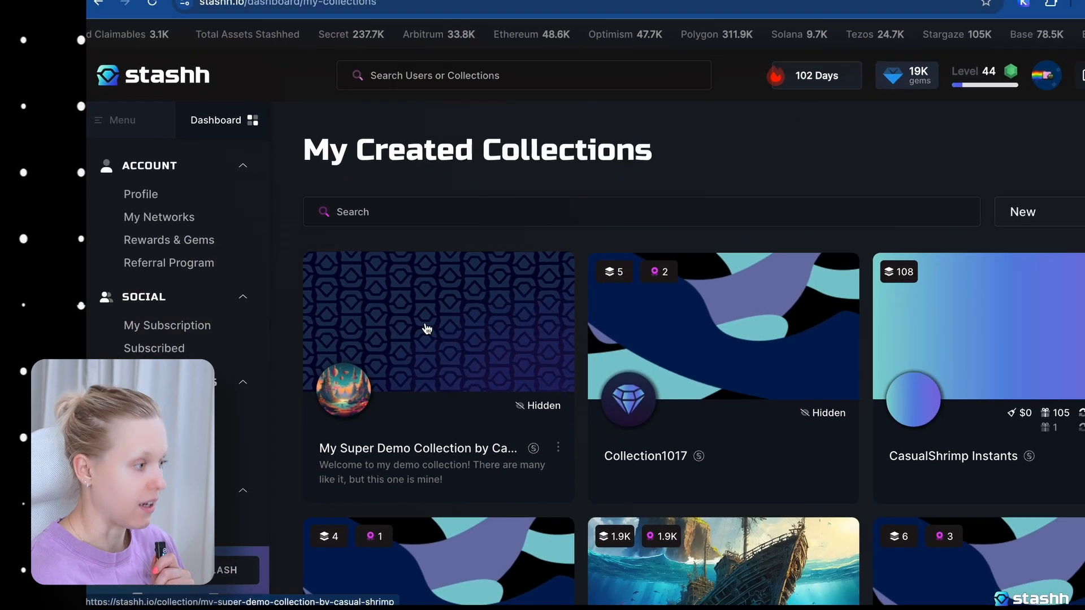
pyautogui.click(507, 331)
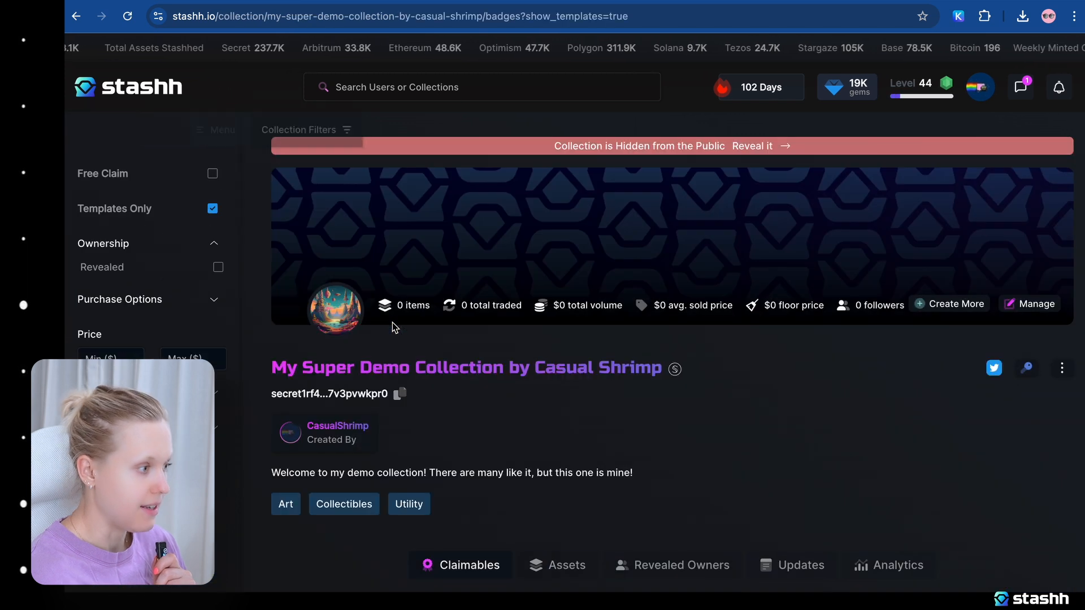
# Open the Mayan Mosaic Shrimp claimable from the collection and show its claim method settings.
pyautogui.scroll(-1, 548, 417)
pyautogui.scroll(-5, 546, 418)
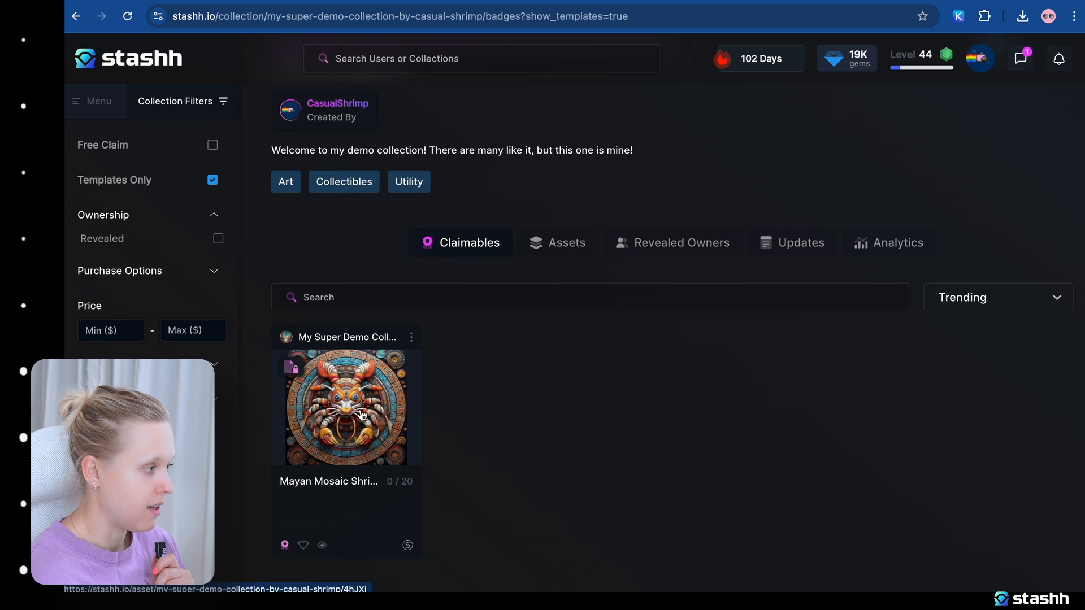
pyautogui.click(362, 415)
pyautogui.scroll(-2, 683, 237)
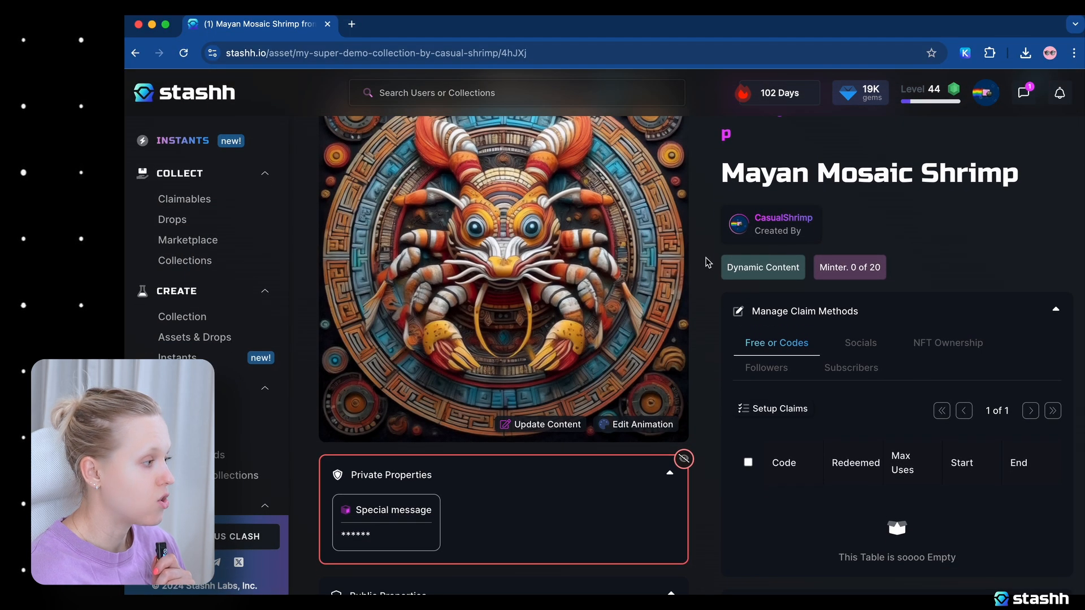
pyautogui.scroll(-1, 707, 261)
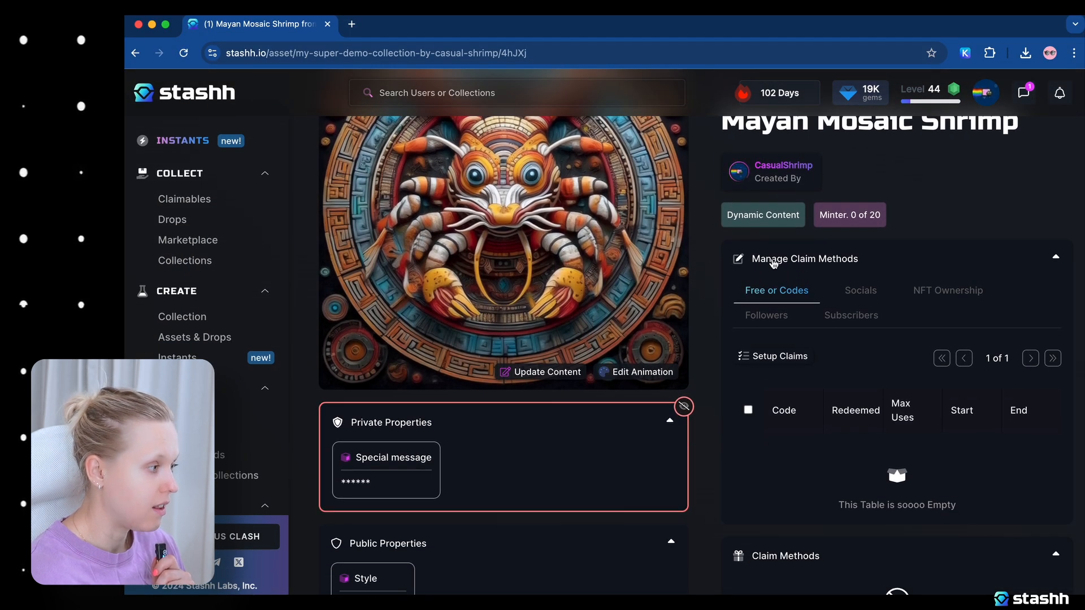
# Set up a Free Claims method for the claimable and make it active from 22 Aug 2024 12:00 AM.
pyautogui.click(773, 261)
pyautogui.click(771, 236)
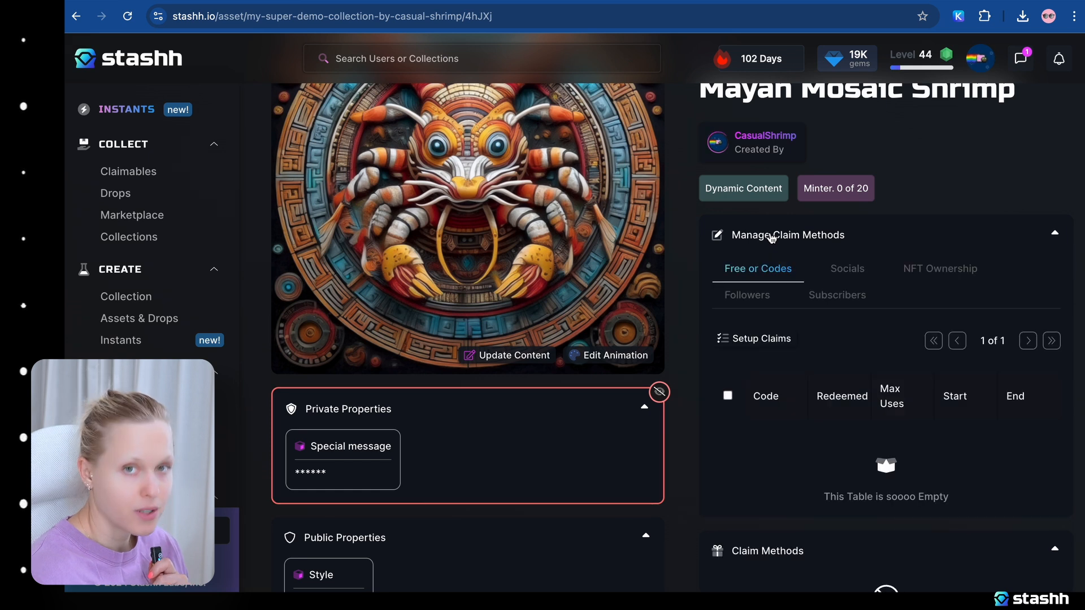
pyautogui.click(760, 337)
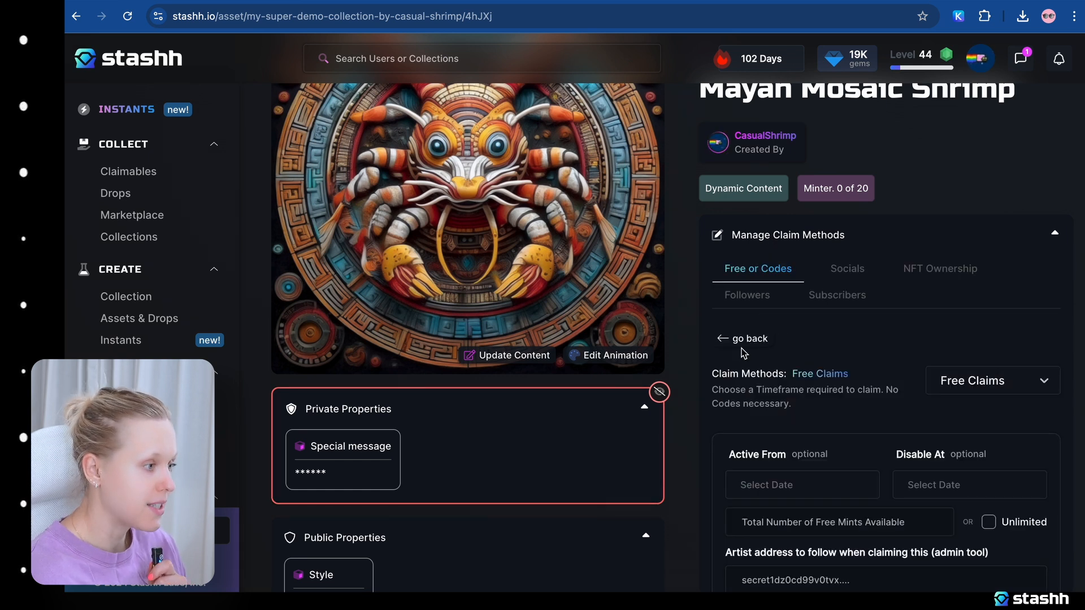
pyautogui.scroll(-1, 709, 365)
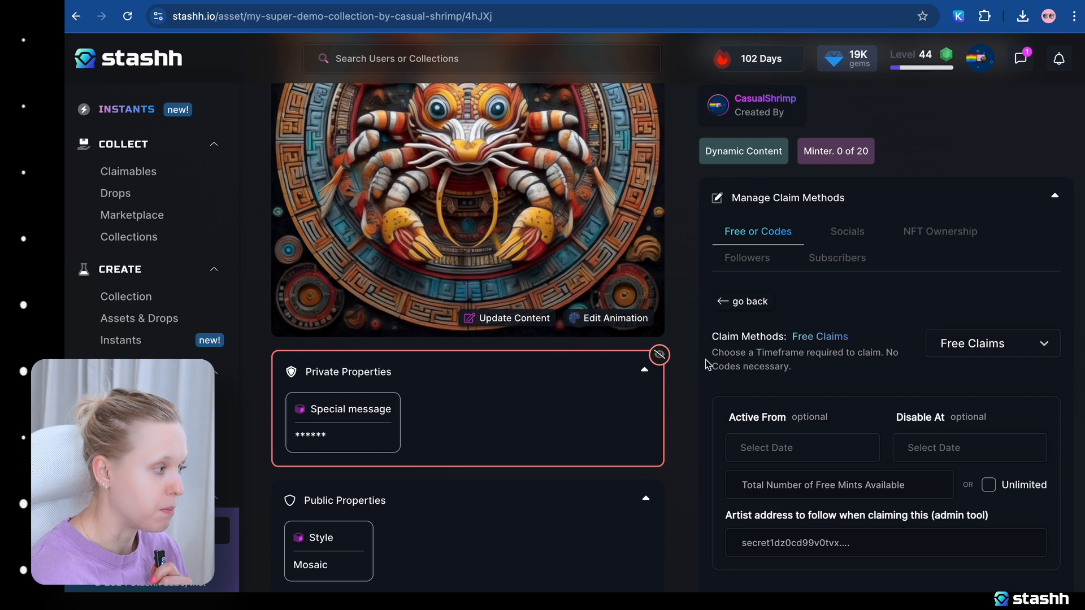
pyautogui.scroll(-1, 889, 326)
pyautogui.click(835, 361)
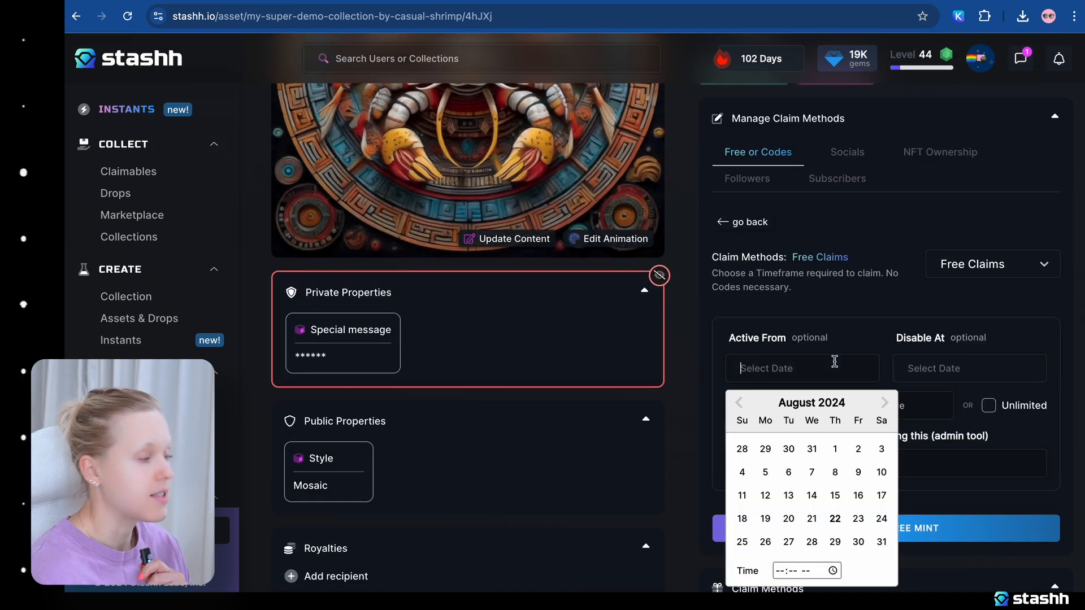
pyautogui.click(836, 519)
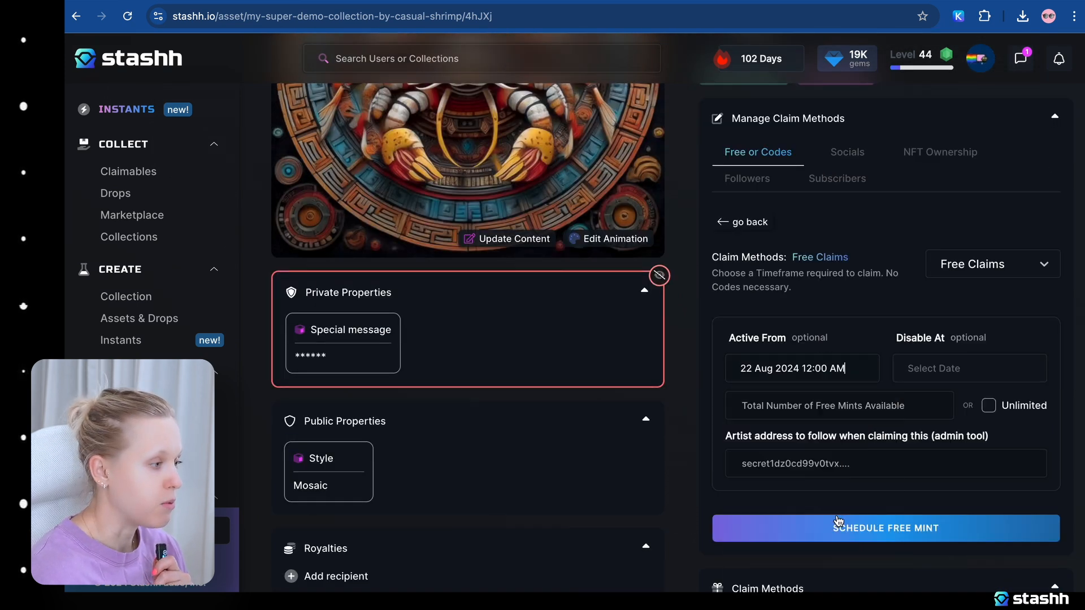
# Disable the Free Claims method at 29 Aug 2024 12:00 AM, limit it to 5 free mints, and schedule it.
pyautogui.click(957, 366)
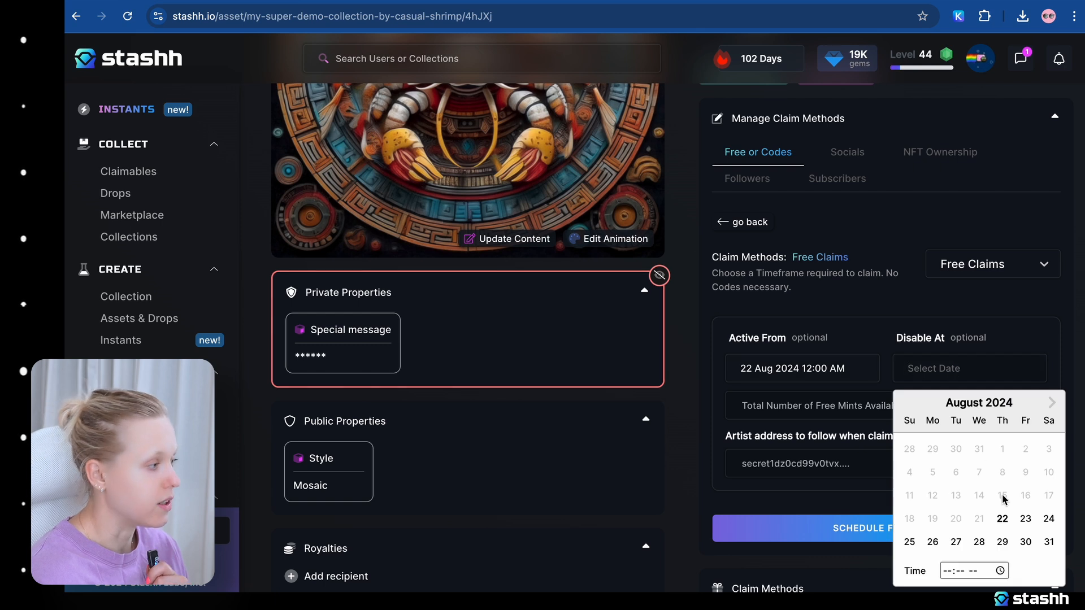
pyautogui.click(1002, 542)
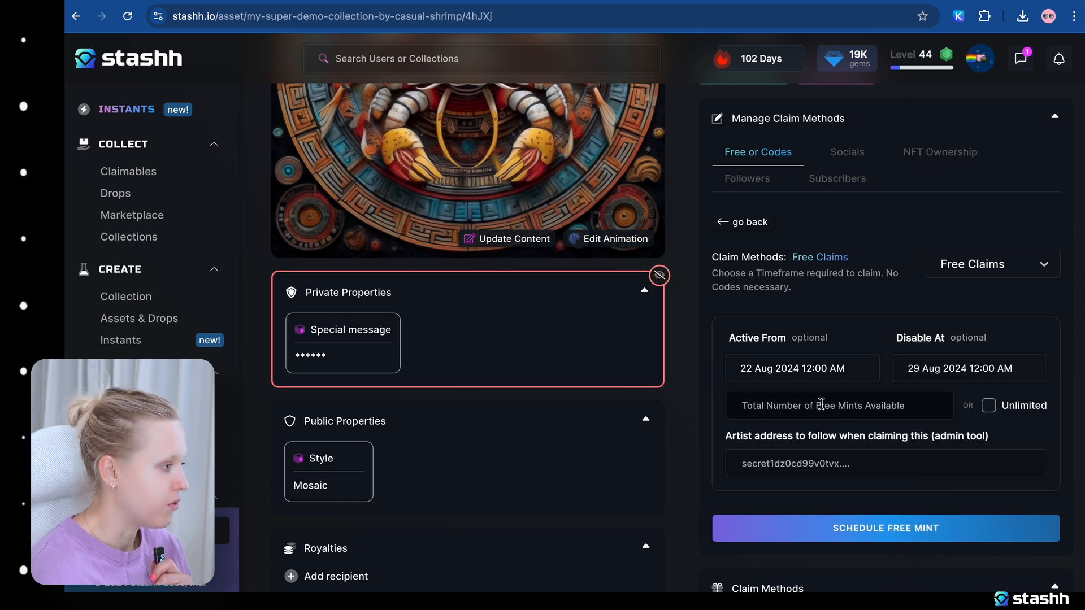
pyautogui.write('5')
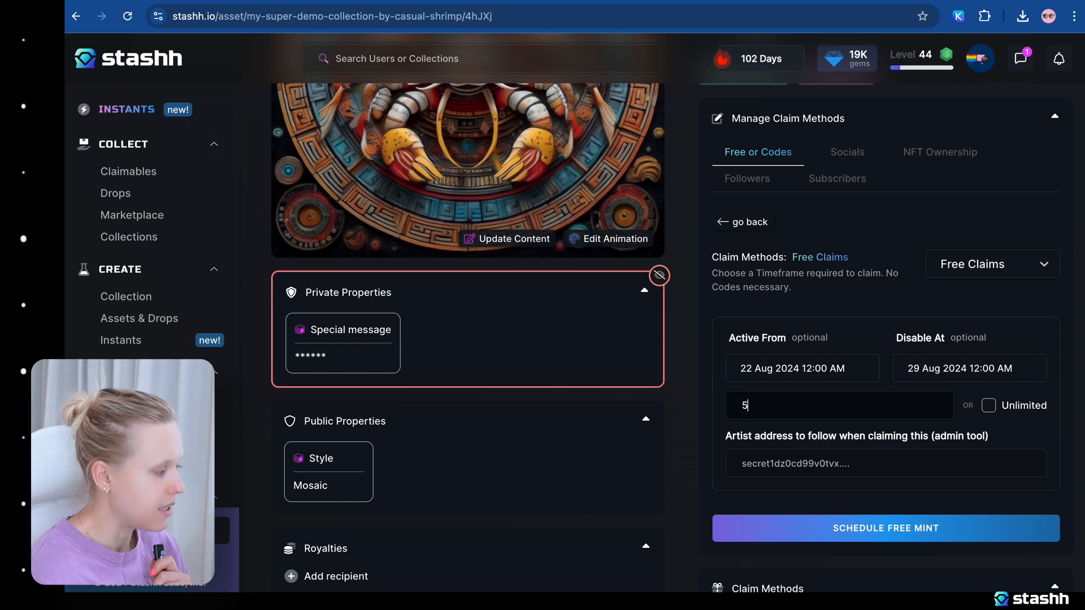
pyautogui.click(893, 528)
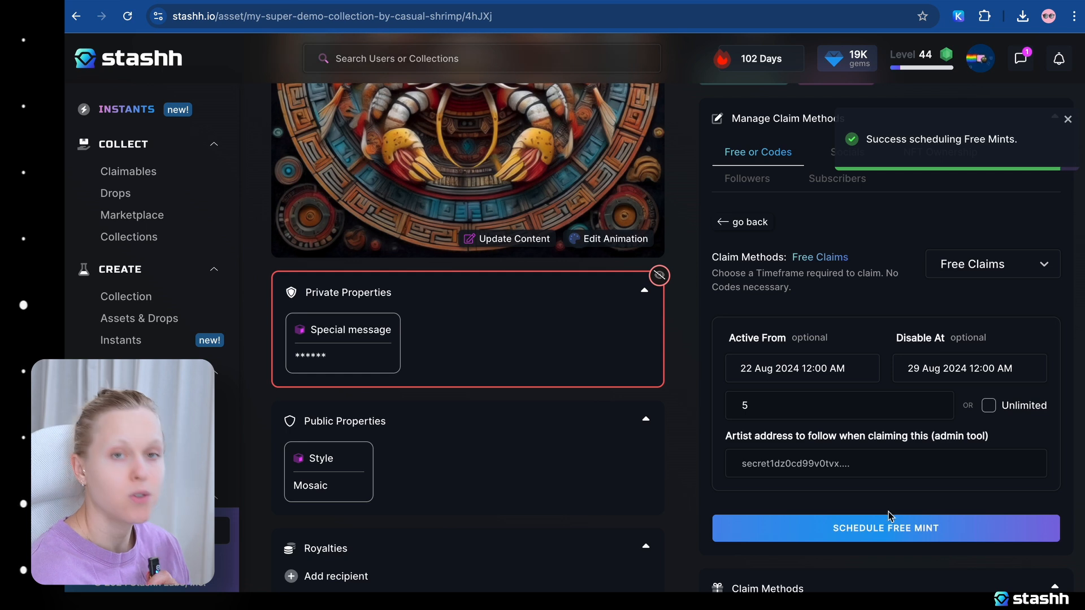
# Generate and save 5 claim codes for the claimable, active from 22 Aug 2024 12:00 AM and disabled at 29 Aug 2024 12:00 AM.
pyautogui.click(986, 264)
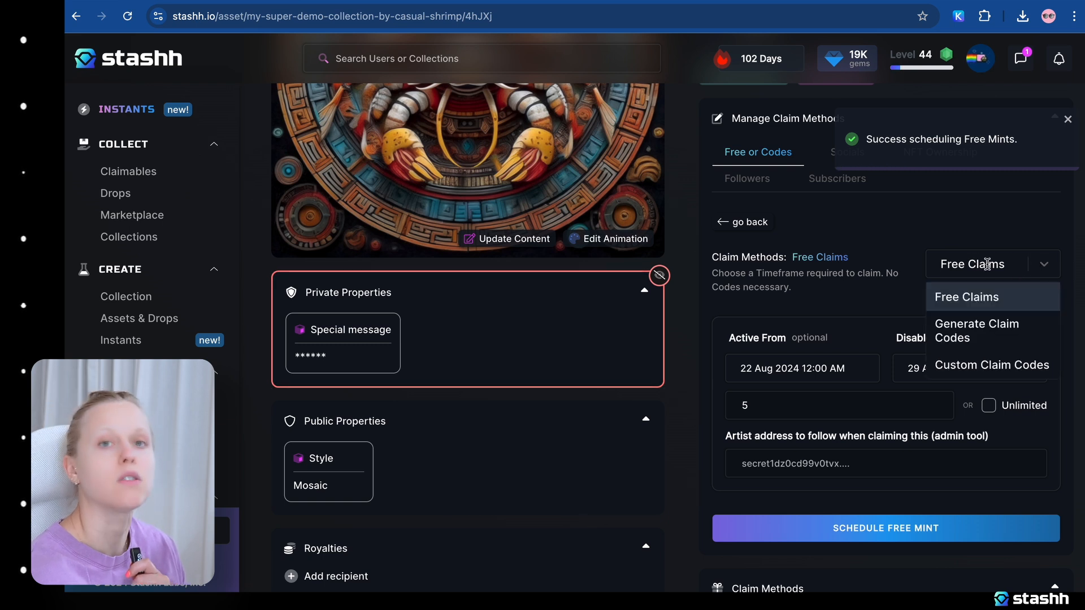
pyautogui.click(968, 333)
pyautogui.click(830, 381)
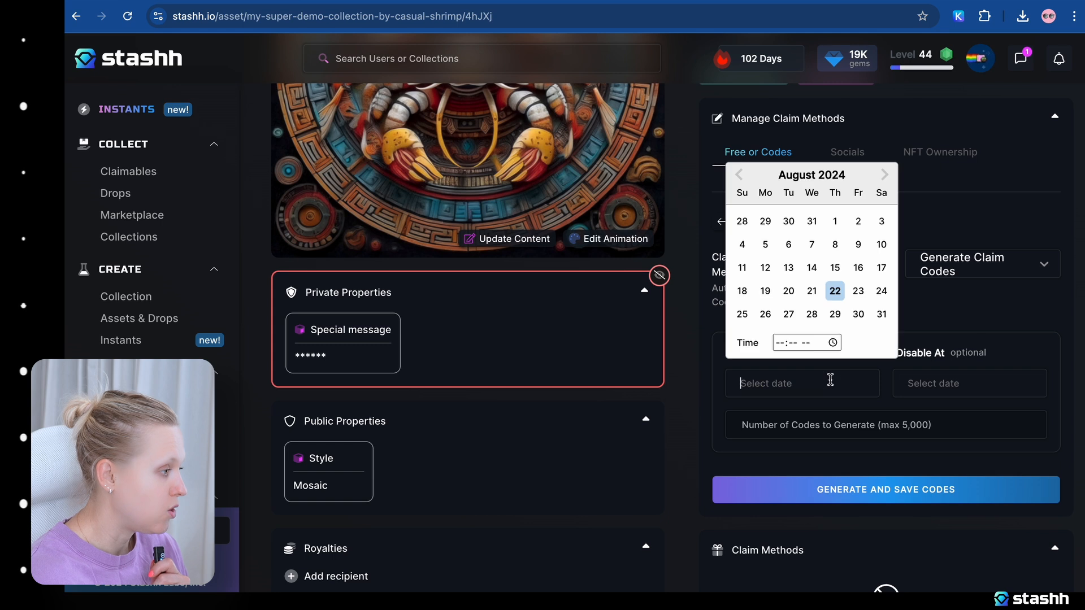
pyautogui.click(834, 292)
pyautogui.click(919, 379)
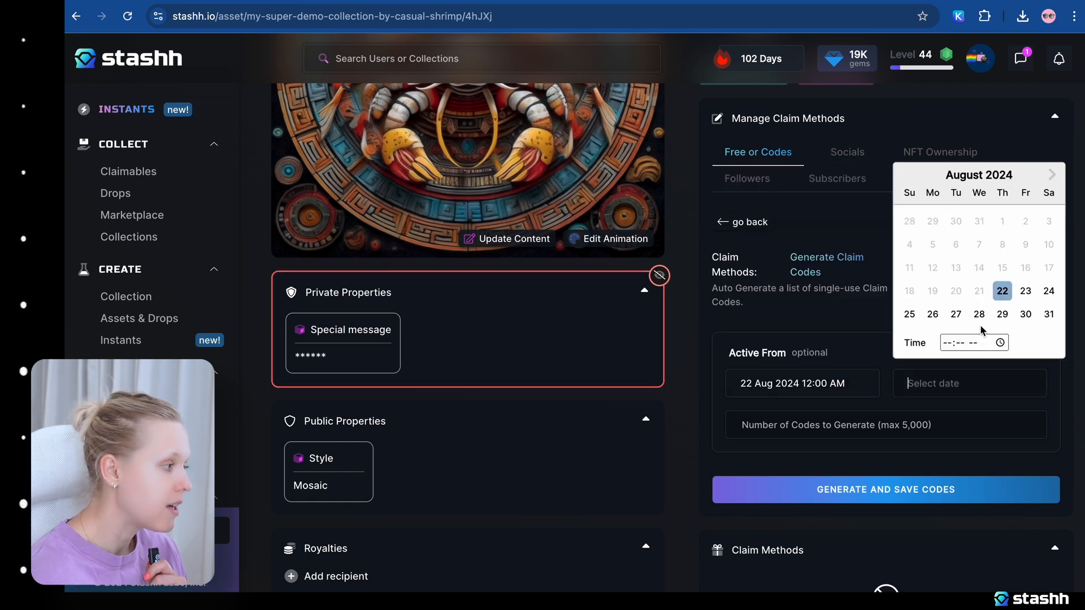
pyautogui.click(1003, 314)
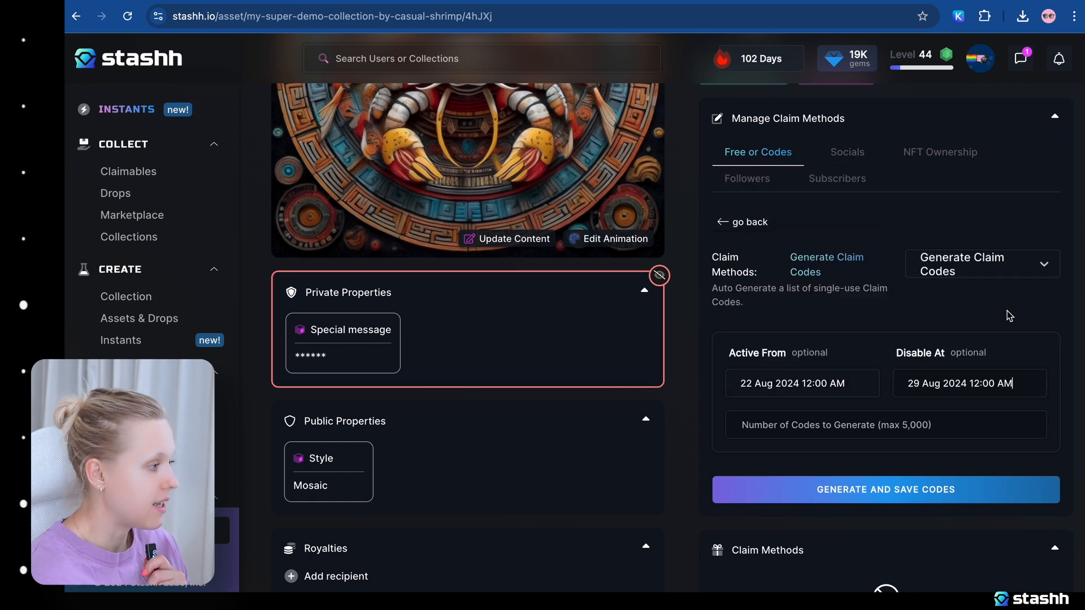
pyautogui.click(872, 426)
pyautogui.write('5')
pyautogui.click(875, 490)
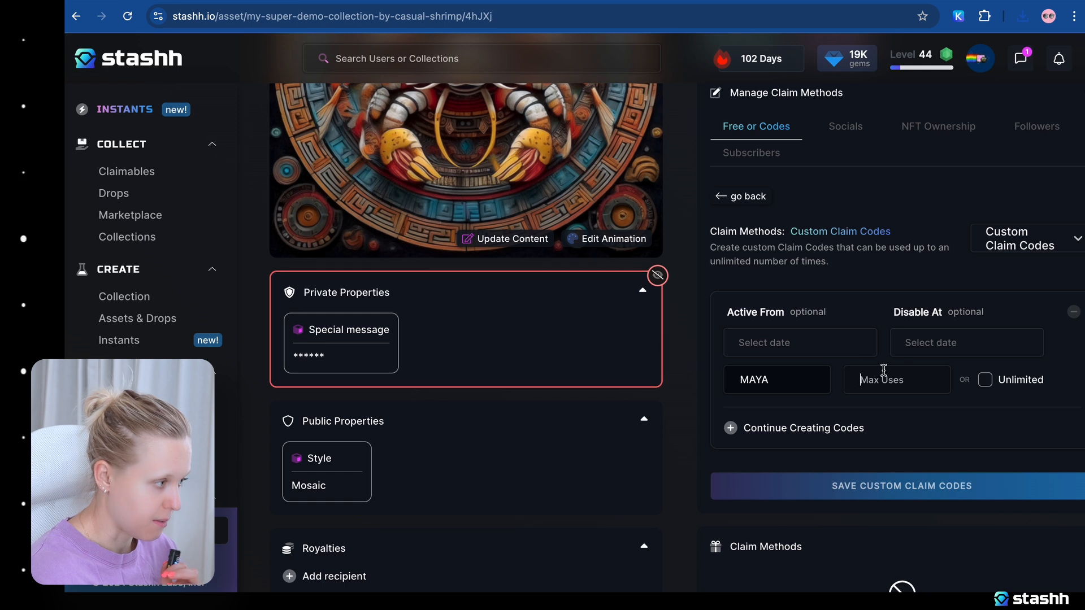
# Limit the custom claim code MAYA to 10 uses and save it without any start or end date.
pyautogui.write('10')
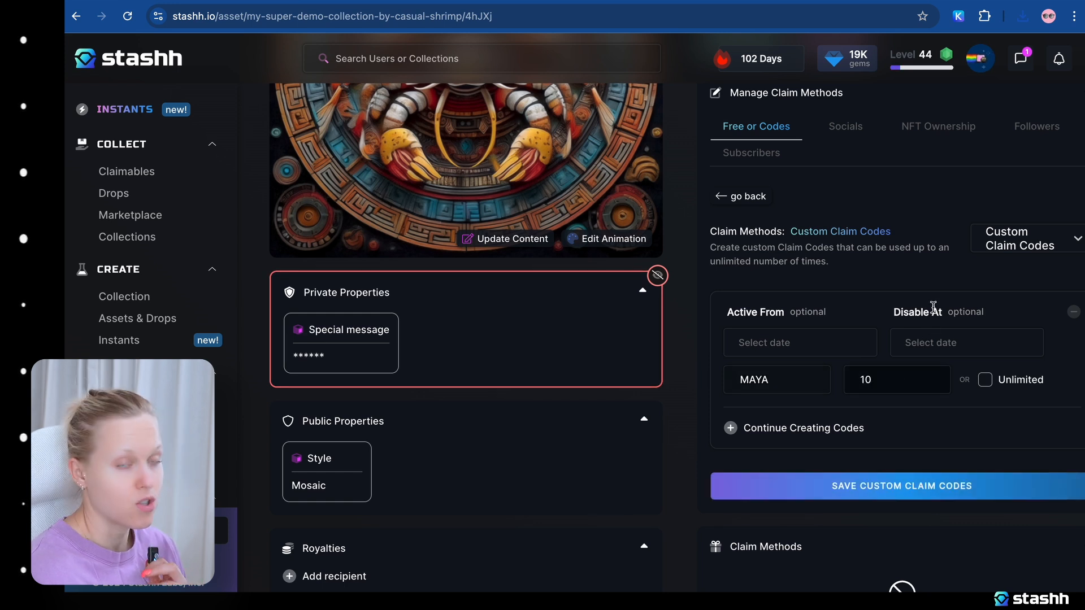
pyautogui.click(810, 434)
pyautogui.click(1073, 428)
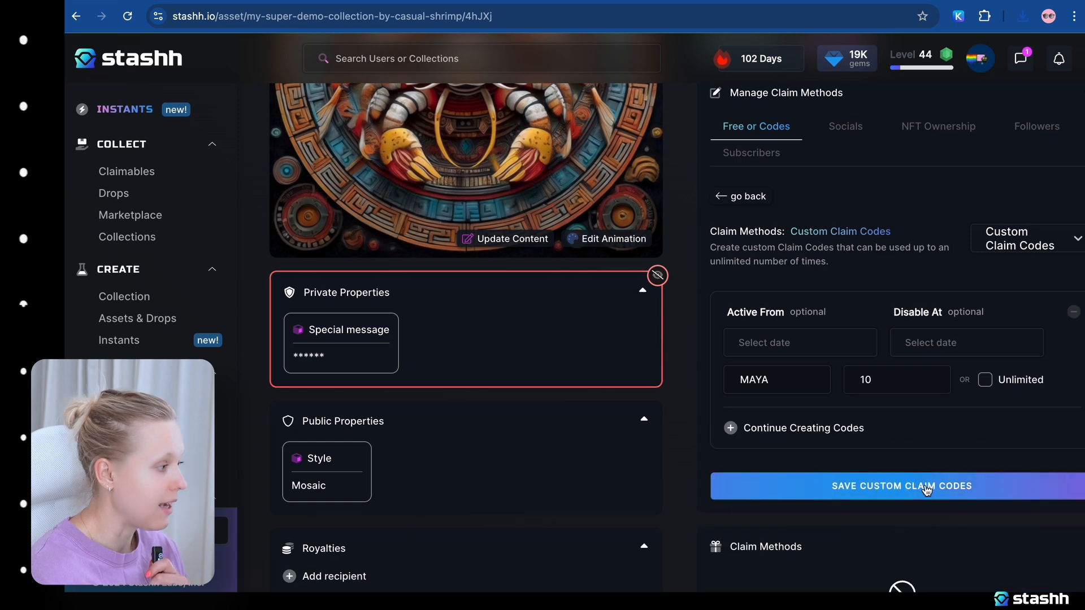
pyautogui.click(926, 489)
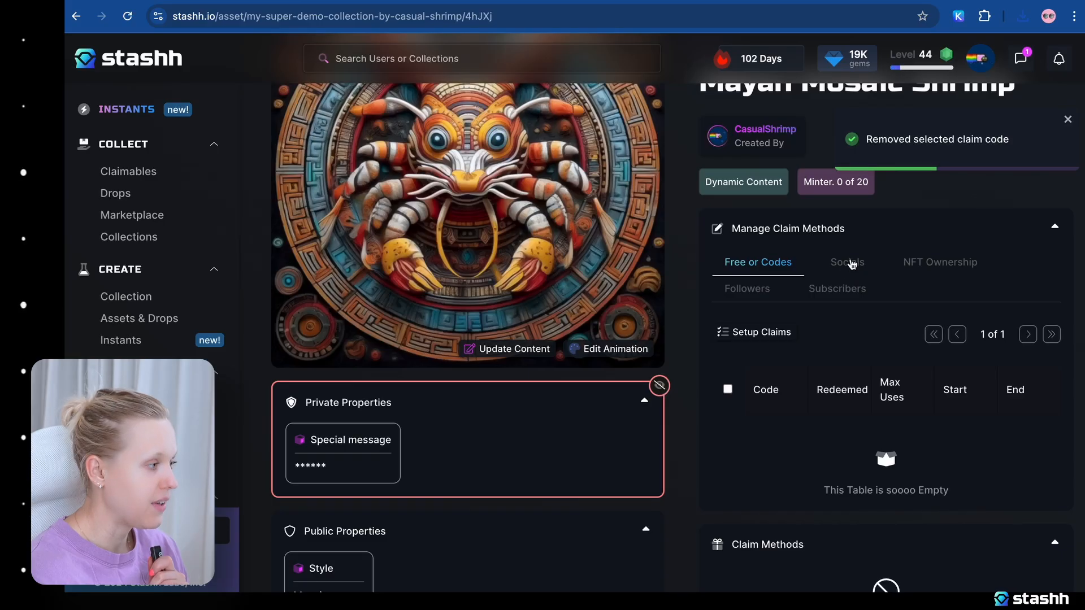
# Open the setup of the social claim methods for the claimable with Twitter users as the target group.
pyautogui.click(859, 266)
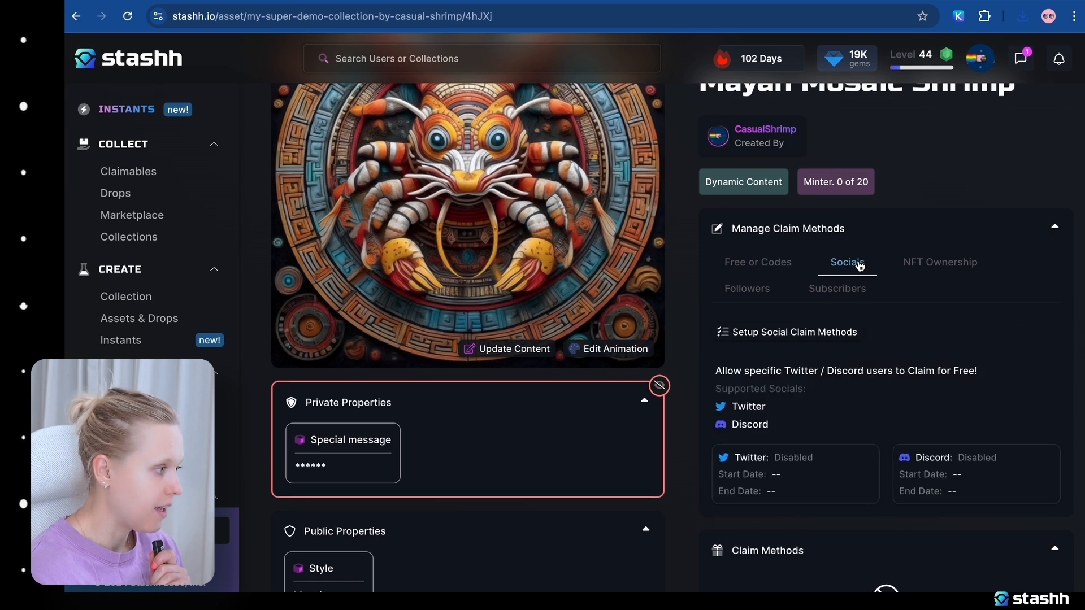
pyautogui.scroll(-2, 880, 308)
pyautogui.click(758, 318)
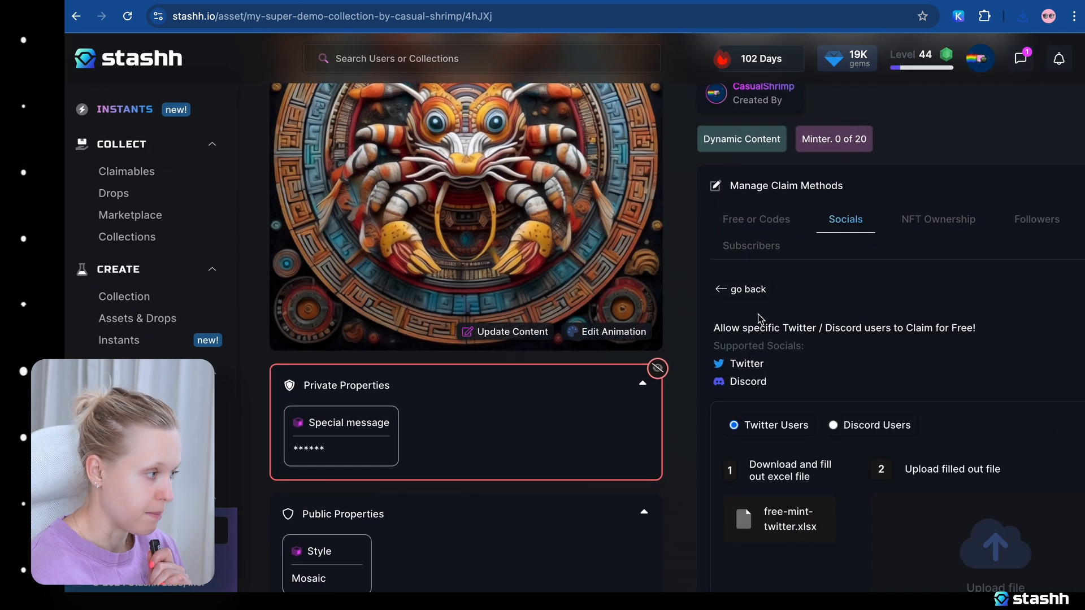
pyautogui.scroll(-3, 743, 346)
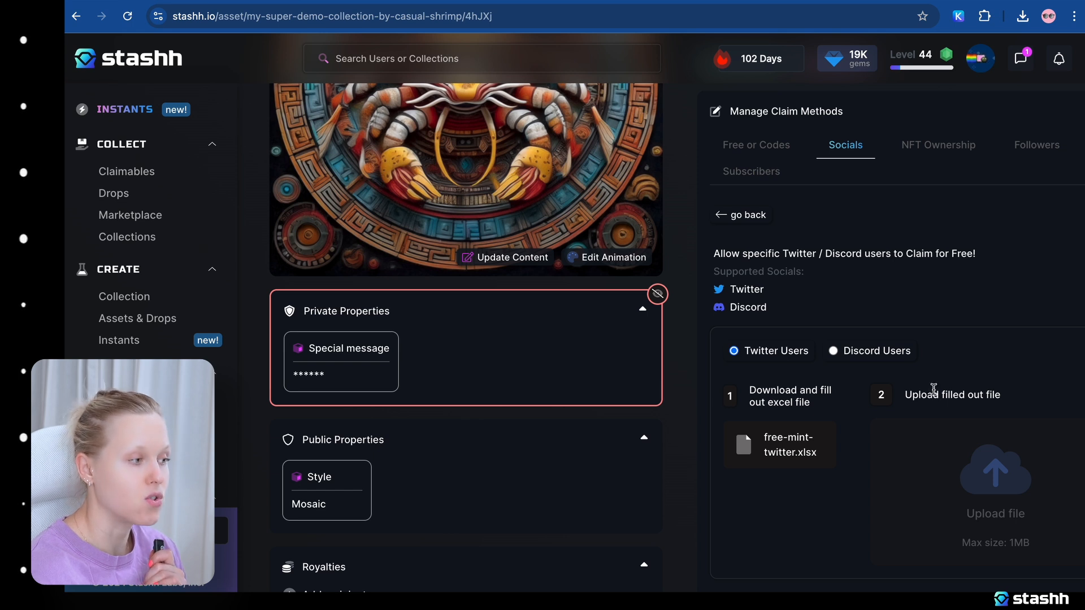
pyautogui.scroll(-1, 934, 394)
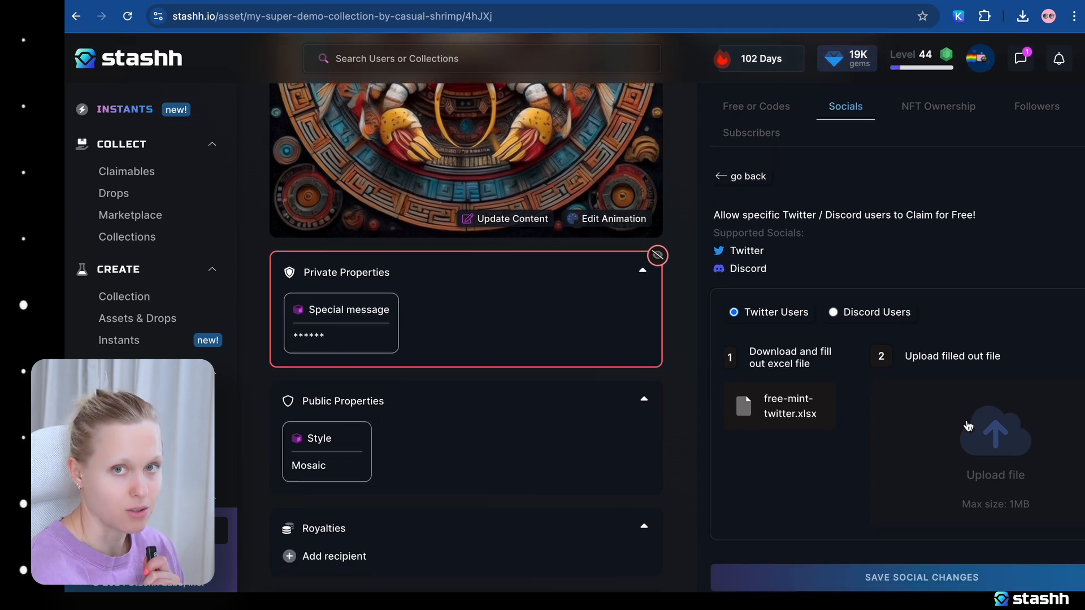
# Upload the filled-out 3. Twitter Social Claim Method.xlsx for Twitter users, save the social changes, and leave the social setup.
pyautogui.click(1001, 444)
pyautogui.click(310, 127)
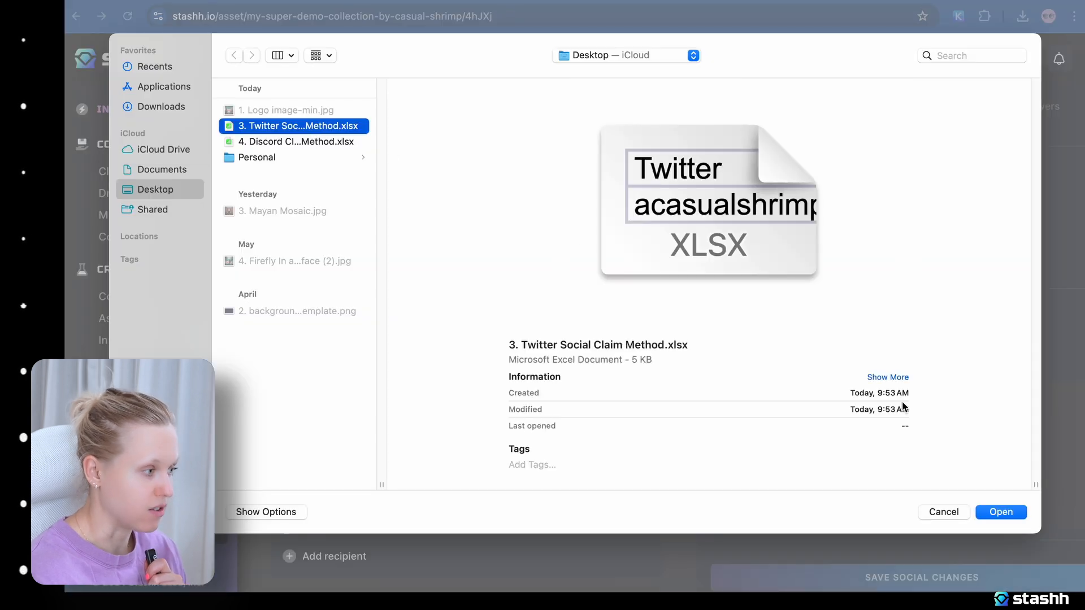
pyautogui.click(1000, 512)
pyautogui.scroll(-1, 898, 550)
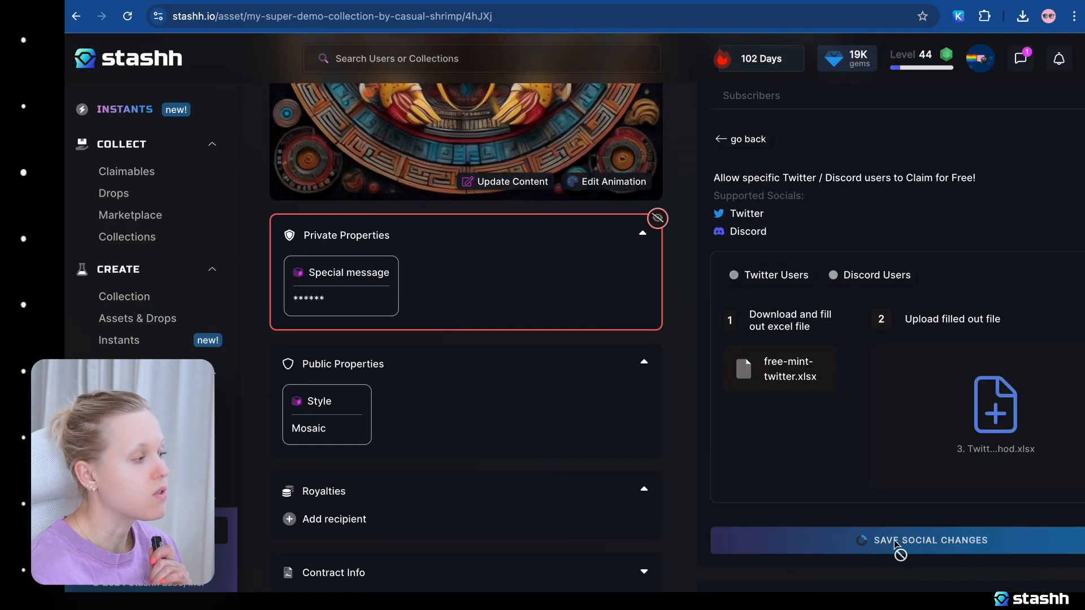
pyautogui.click(898, 543)
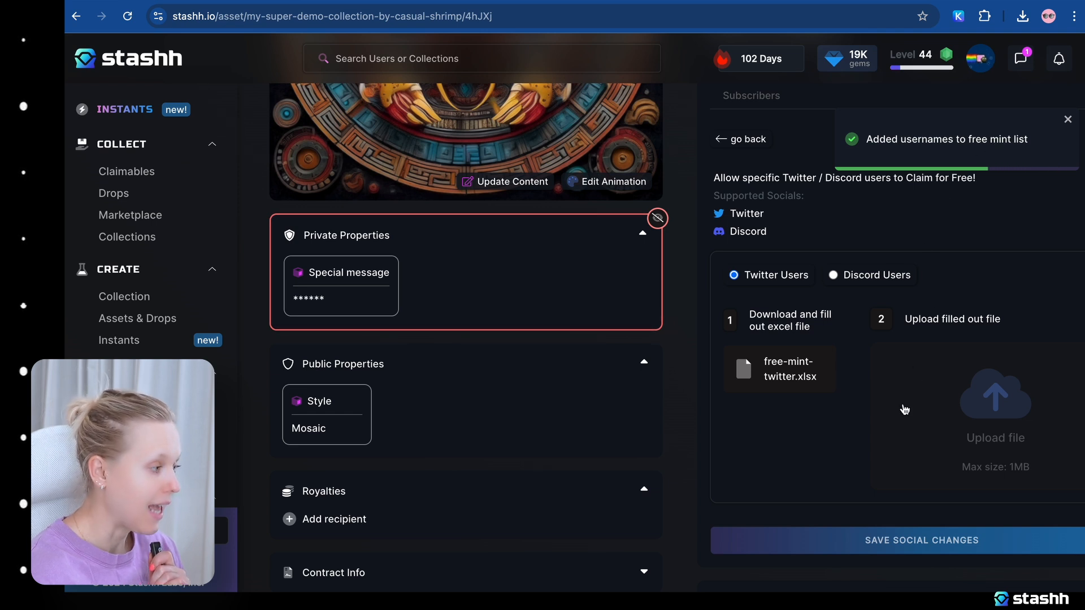
pyautogui.scroll(1, 847, 375)
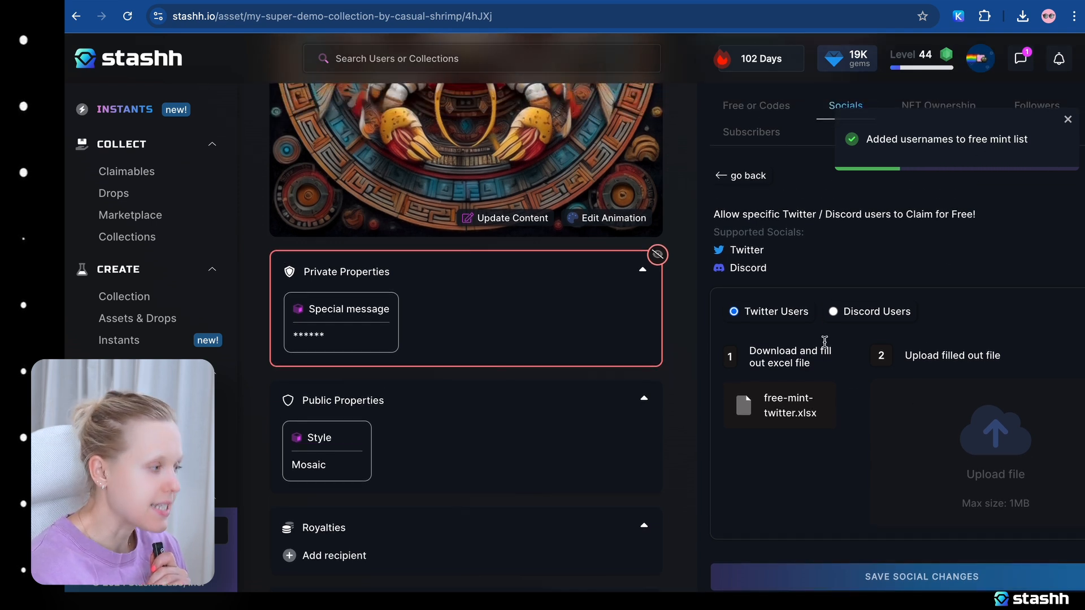
pyautogui.click(748, 177)
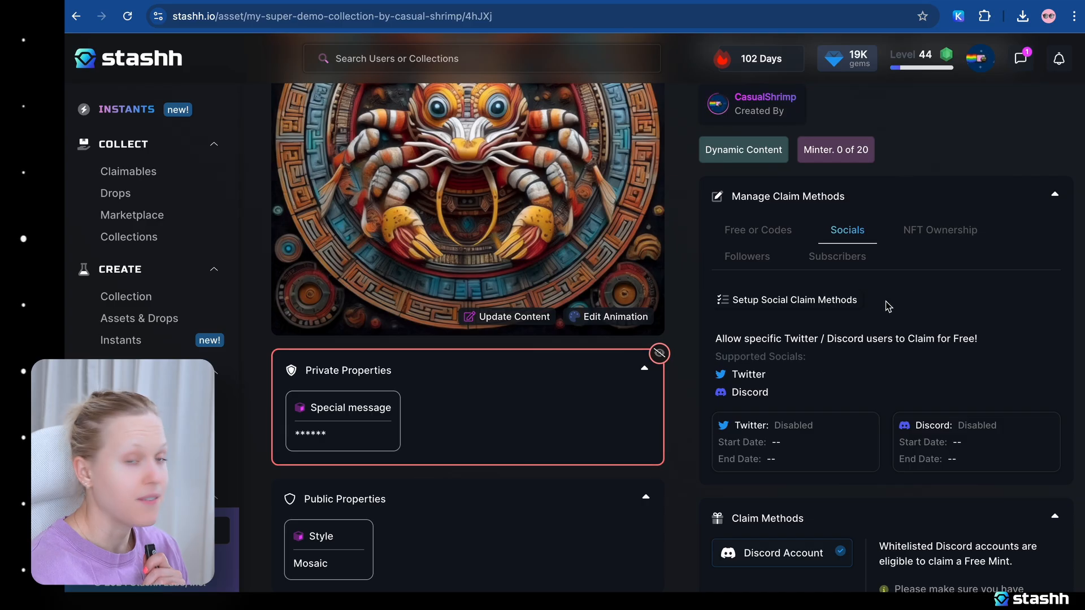
# Whitelist the Pixel Wizards collection as an NFT Ownership claim method and save the change.
pyautogui.click(931, 232)
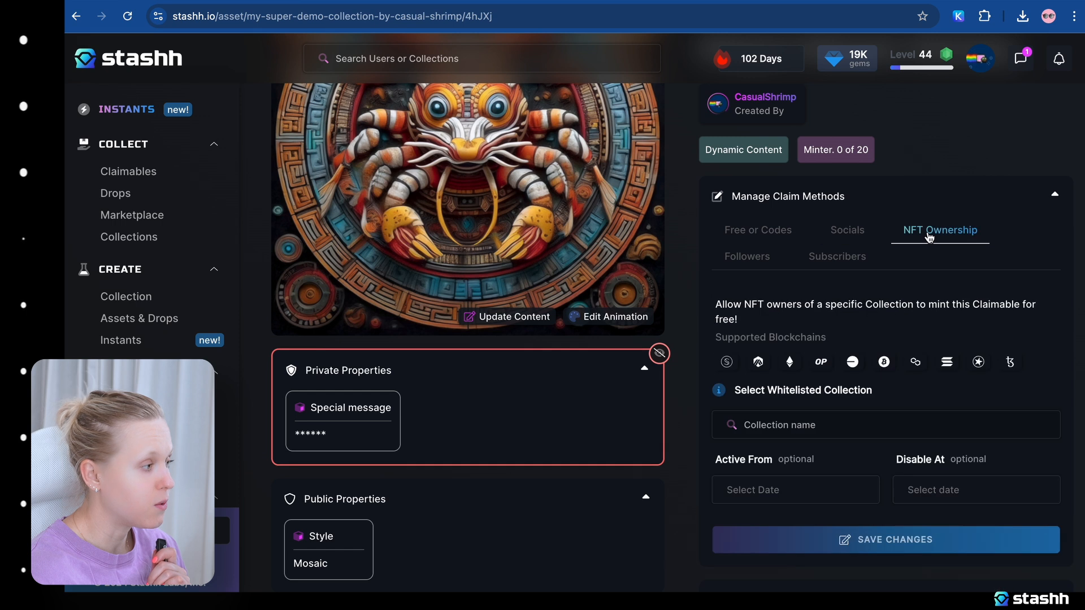
pyautogui.click(840, 422)
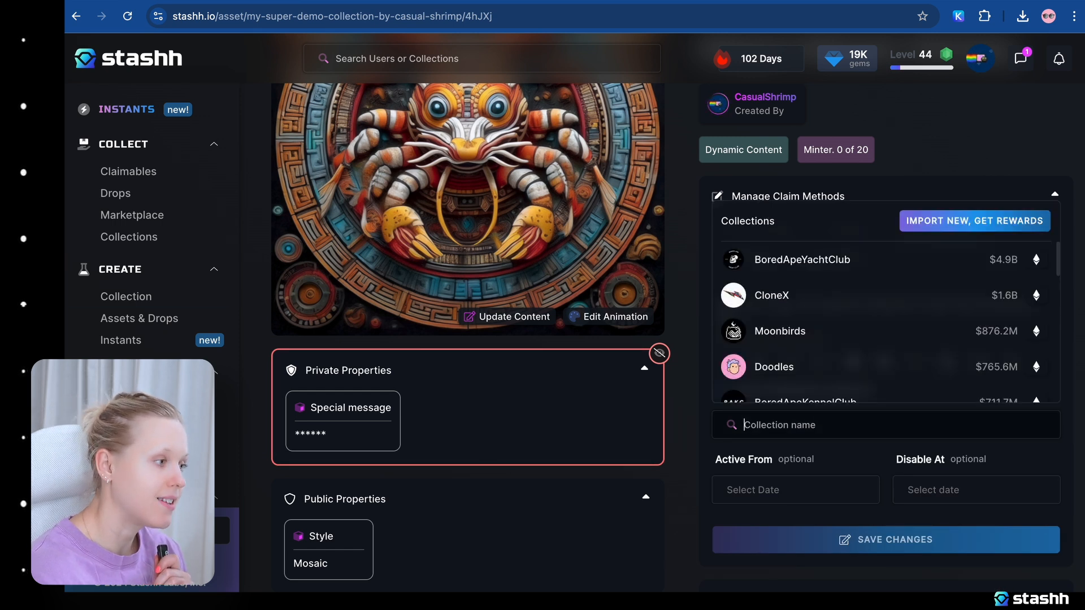
pyautogui.write('Pixel Wizards')
pyautogui.click(874, 355)
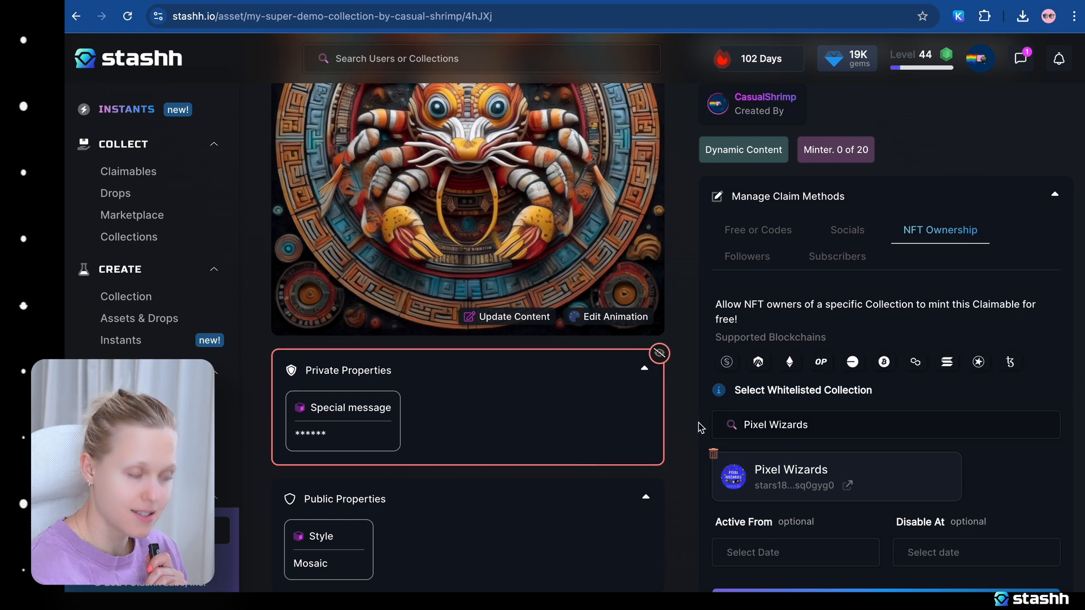
pyautogui.scroll(-1, 706, 424)
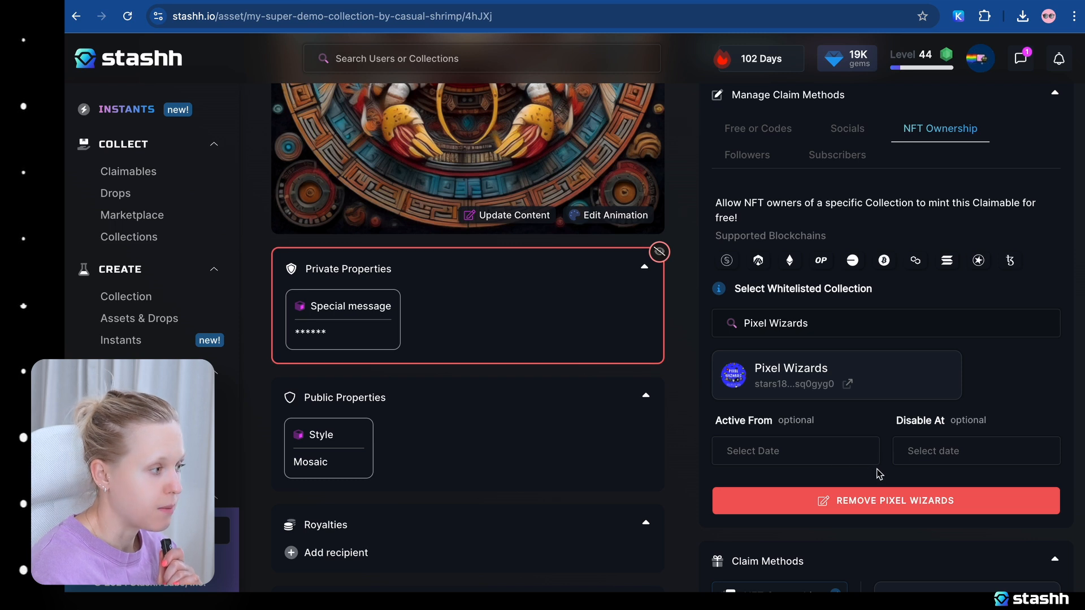
# Remove Pixel Wizards from the claimable's NFT Ownership claim methods.
pyautogui.click(876, 461)
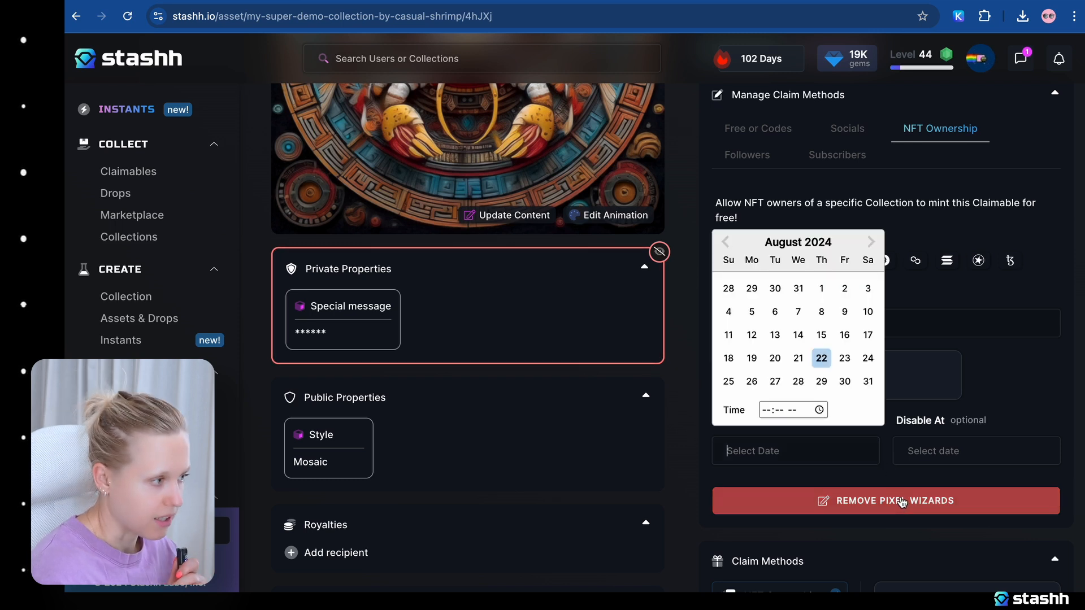
pyautogui.click(897, 468)
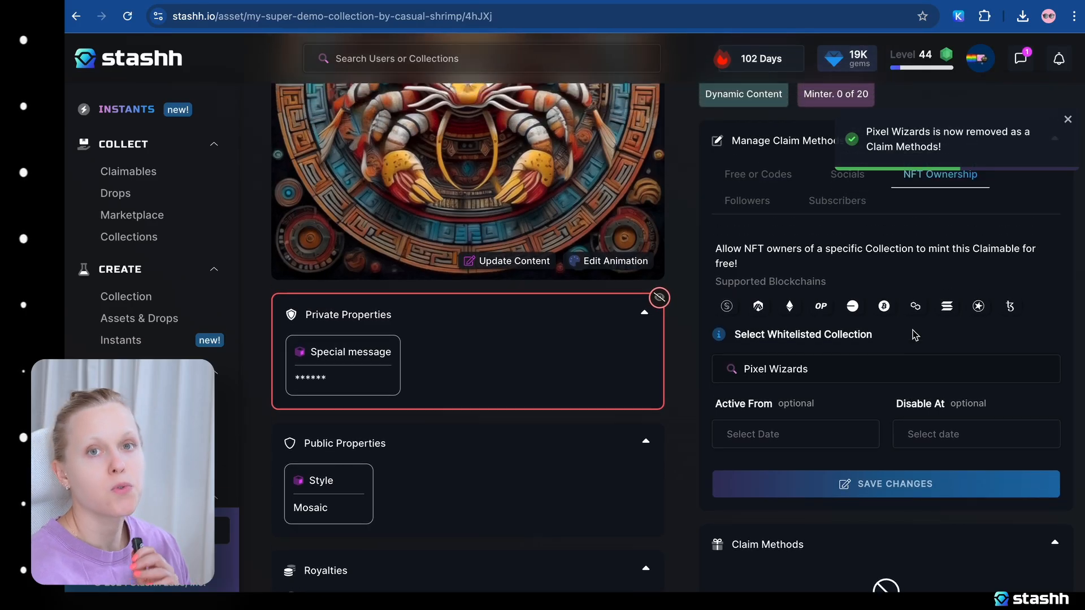
pyautogui.scroll(2, 915, 334)
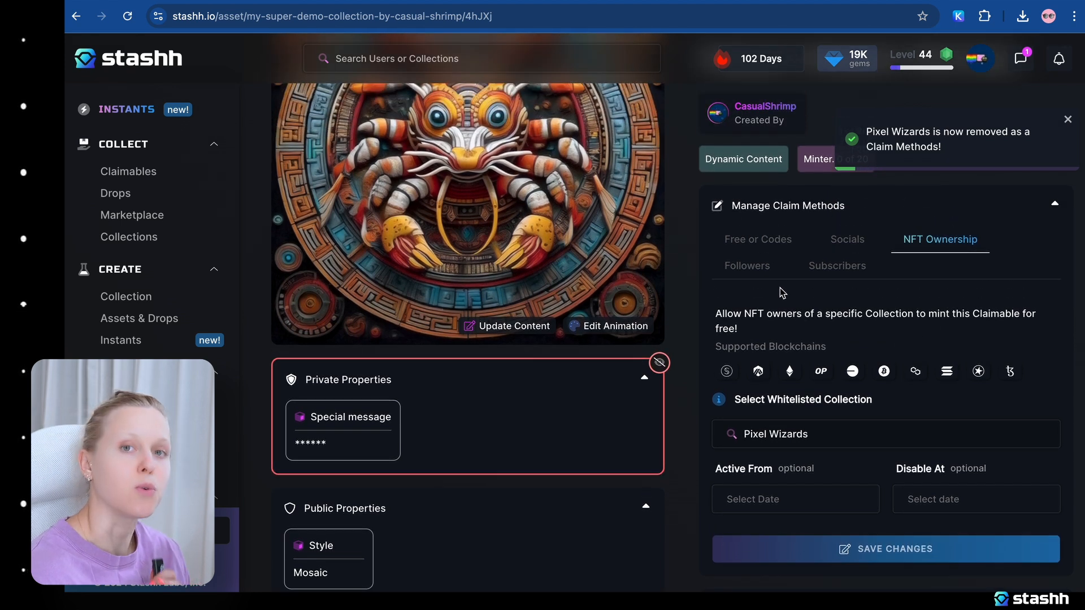
# Set up the Followers claim method as enabled with a maximum of 20 mints and no date limits.
pyautogui.click(748, 269)
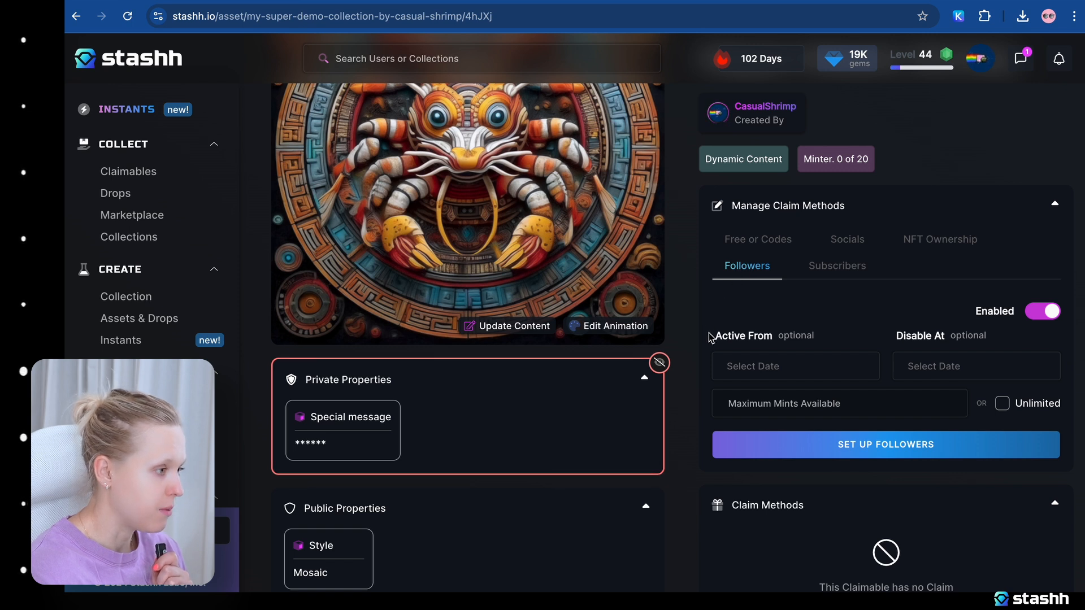
pyautogui.scroll(-1, 711, 339)
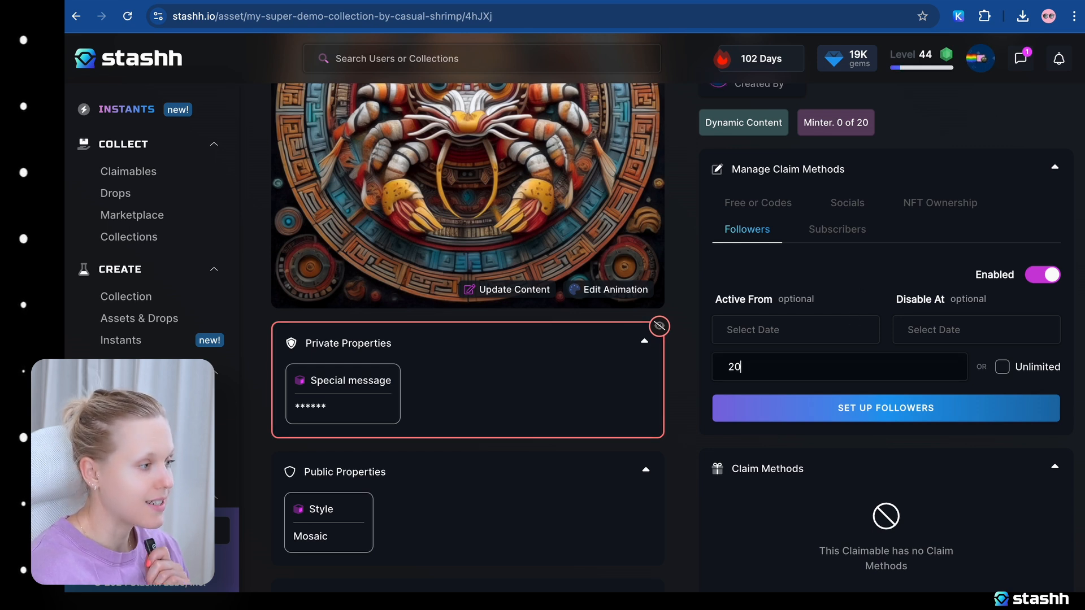
pyautogui.click(901, 419)
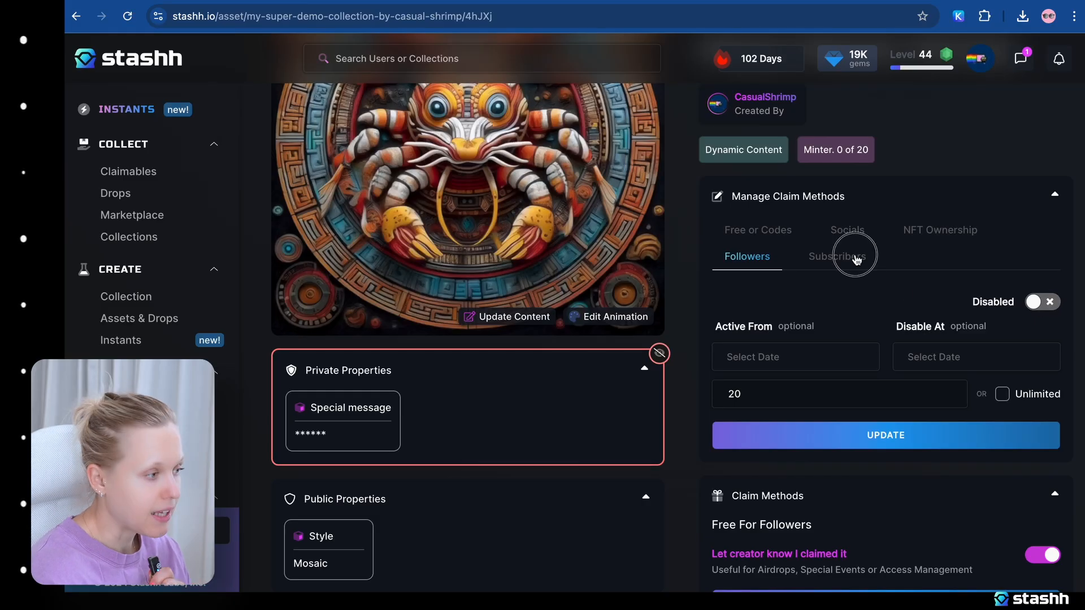
# Set up the Subscribers claim method, active from 22 Aug 2024 and disabled at 29 Aug 2024, with unlimited mints.
pyautogui.click(856, 259)
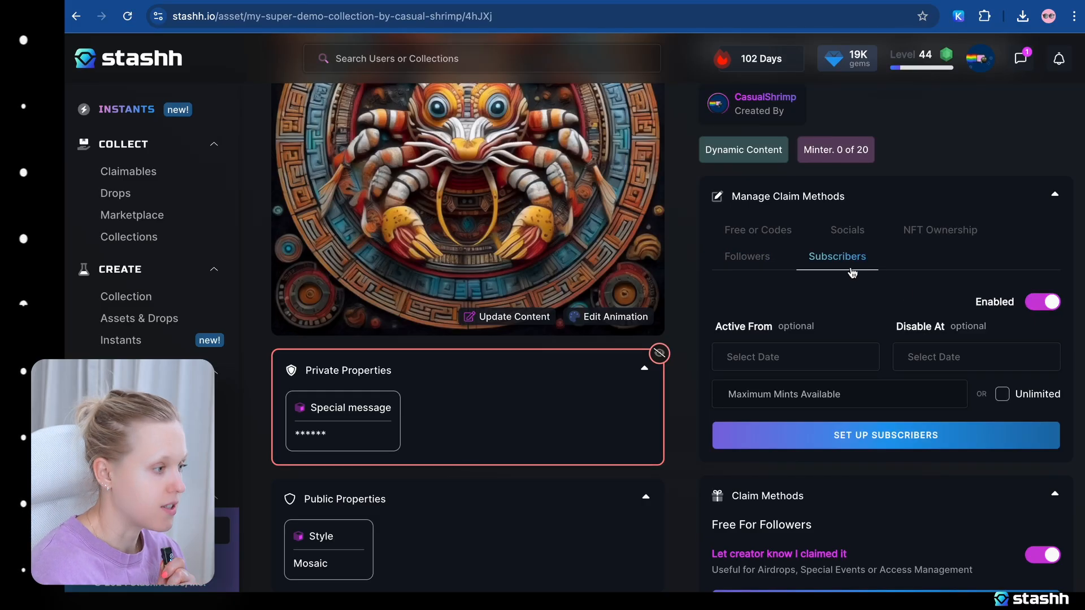
pyautogui.click(804, 354)
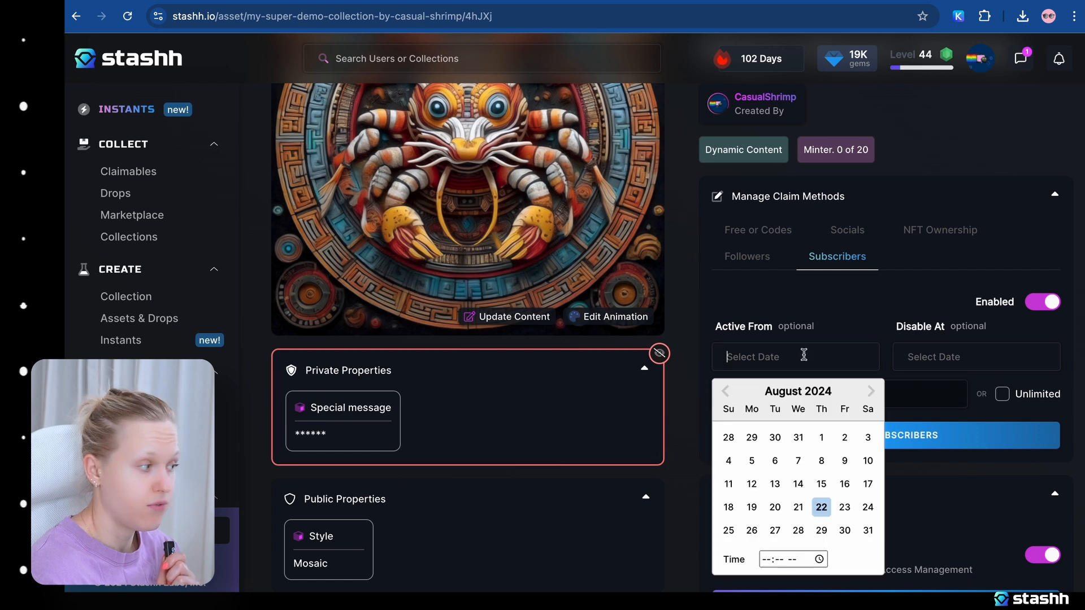
pyautogui.click(821, 507)
pyautogui.click(954, 358)
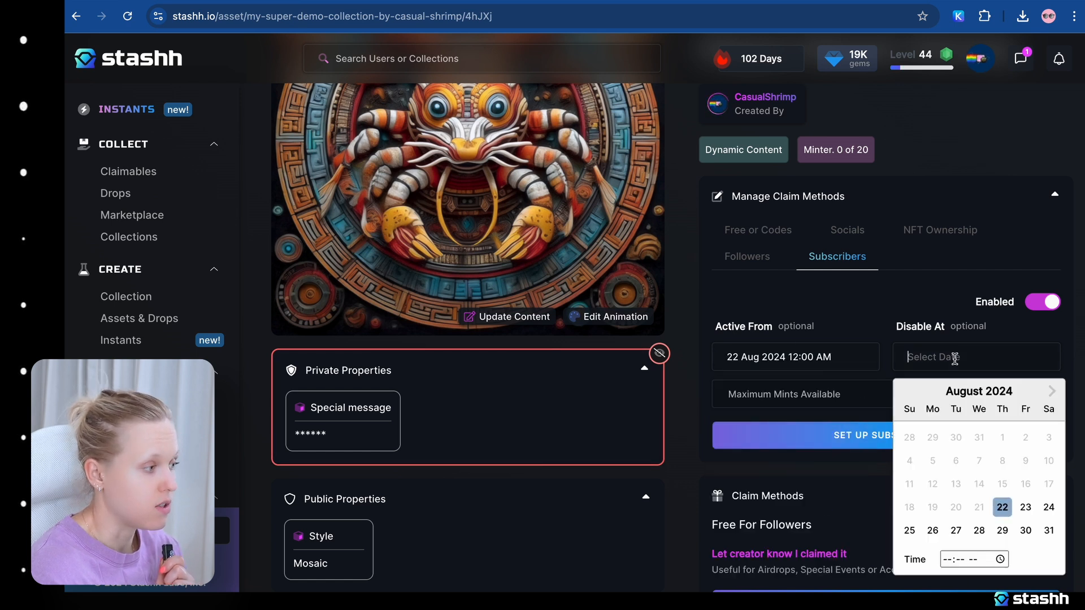
pyautogui.click(1001, 530)
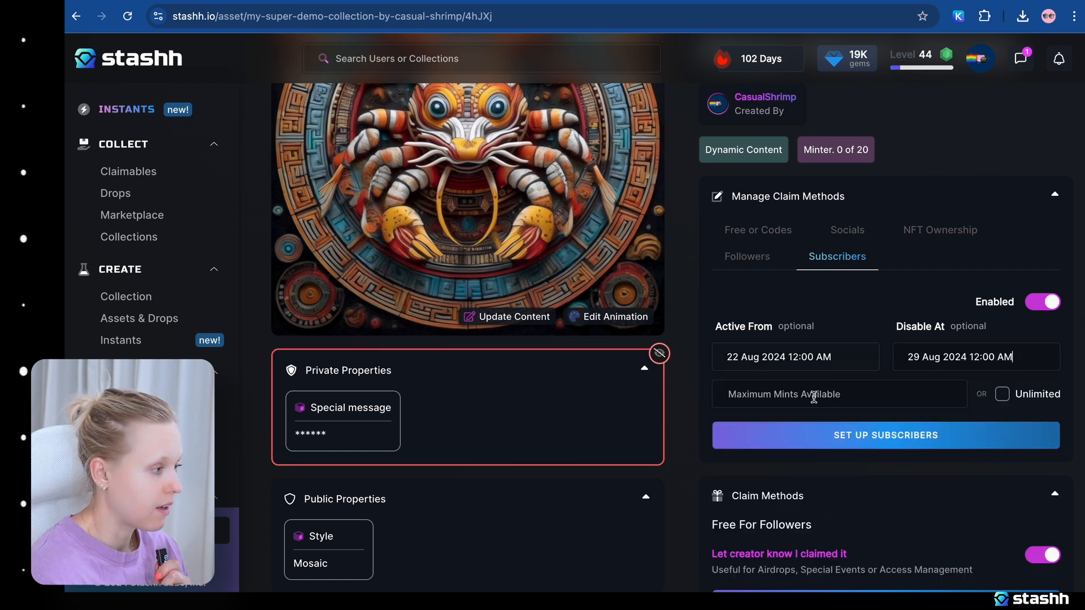
pyautogui.click(1004, 396)
pyautogui.click(920, 435)
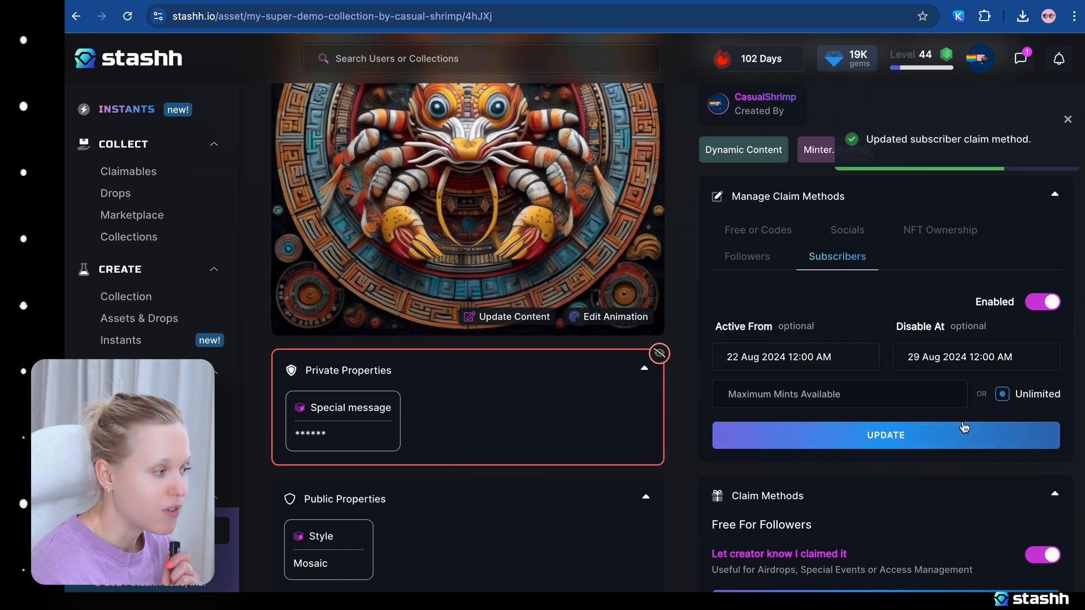
# Reveal the Mayan Mosaic Shrimp claimable template to the public.
pyautogui.scroll(-1, 827, 339)
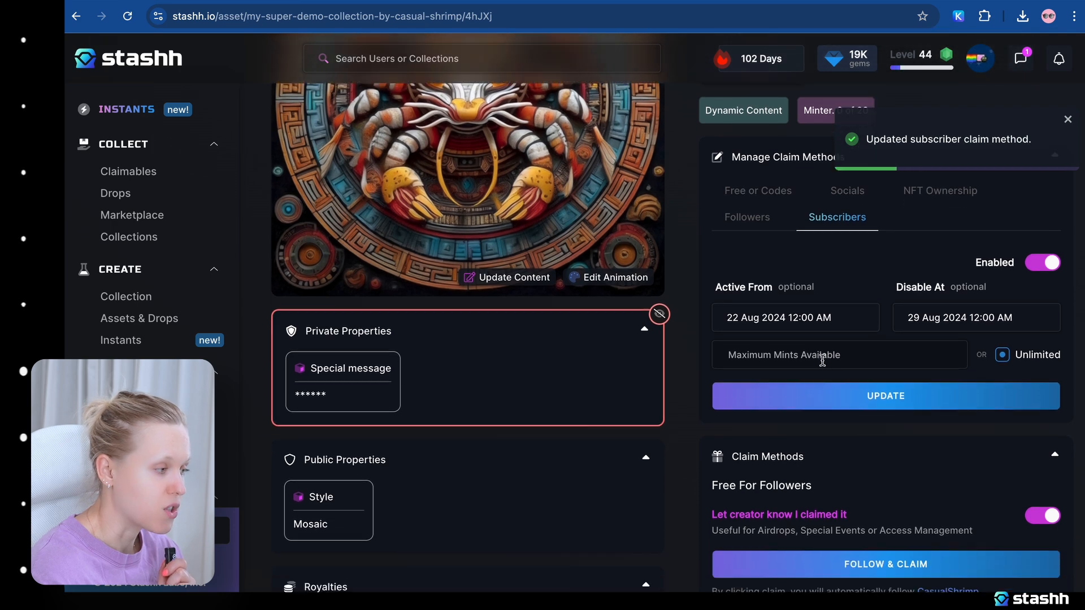
pyautogui.scroll(1, 830, 350)
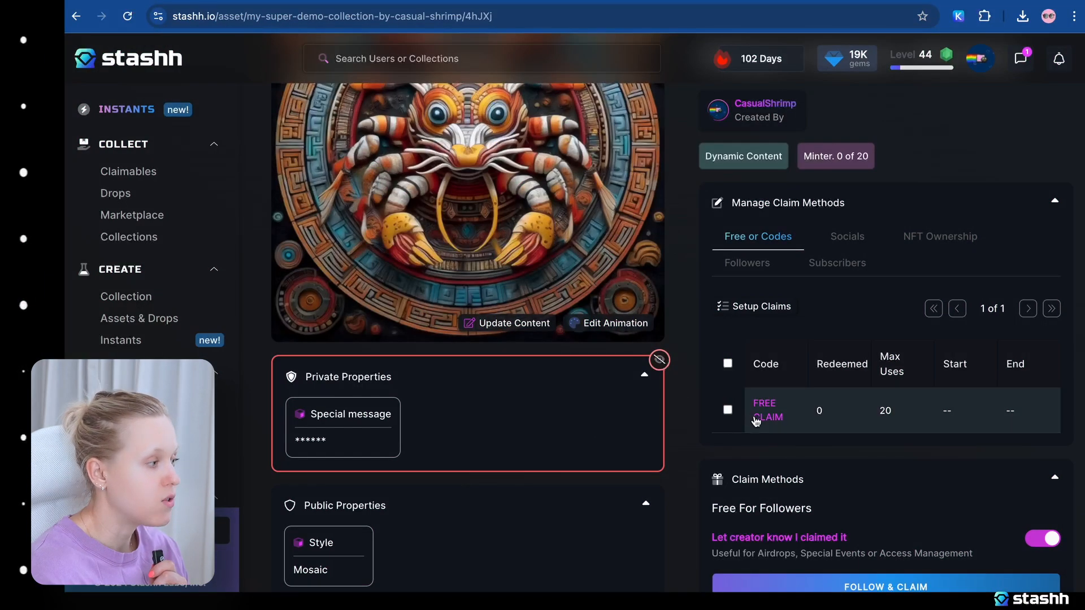
pyautogui.scroll(2, 713, 423)
pyautogui.scroll(2, 711, 423)
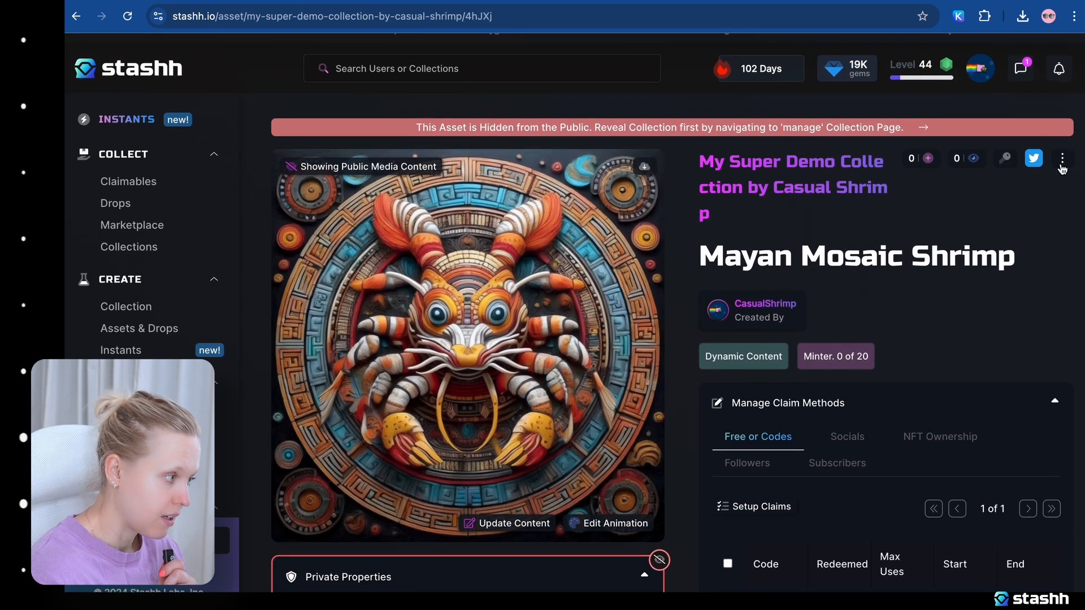
pyautogui.click(1062, 161)
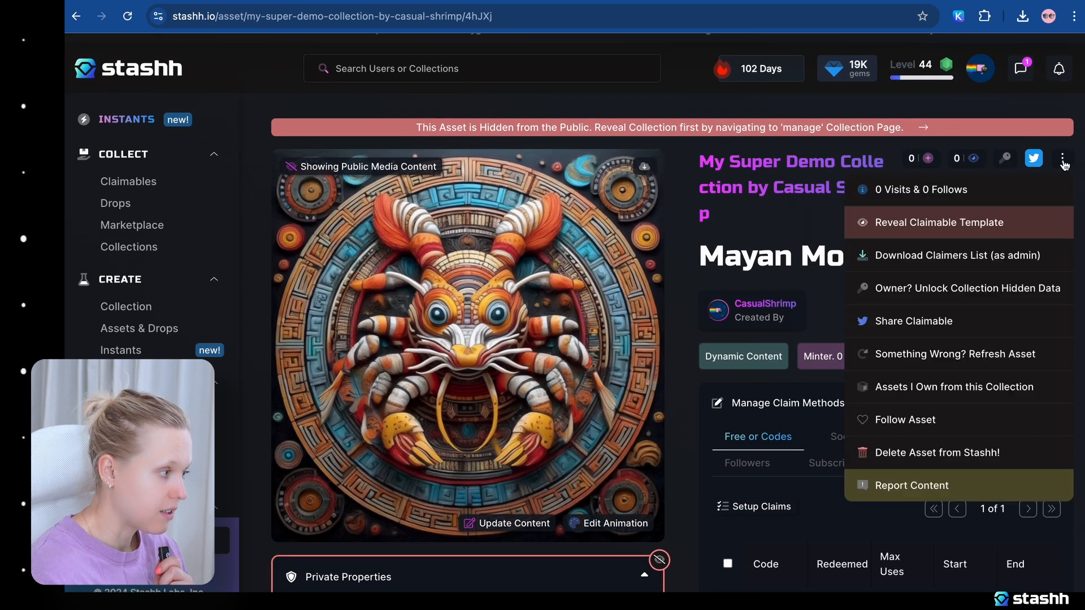
pyautogui.click(939, 224)
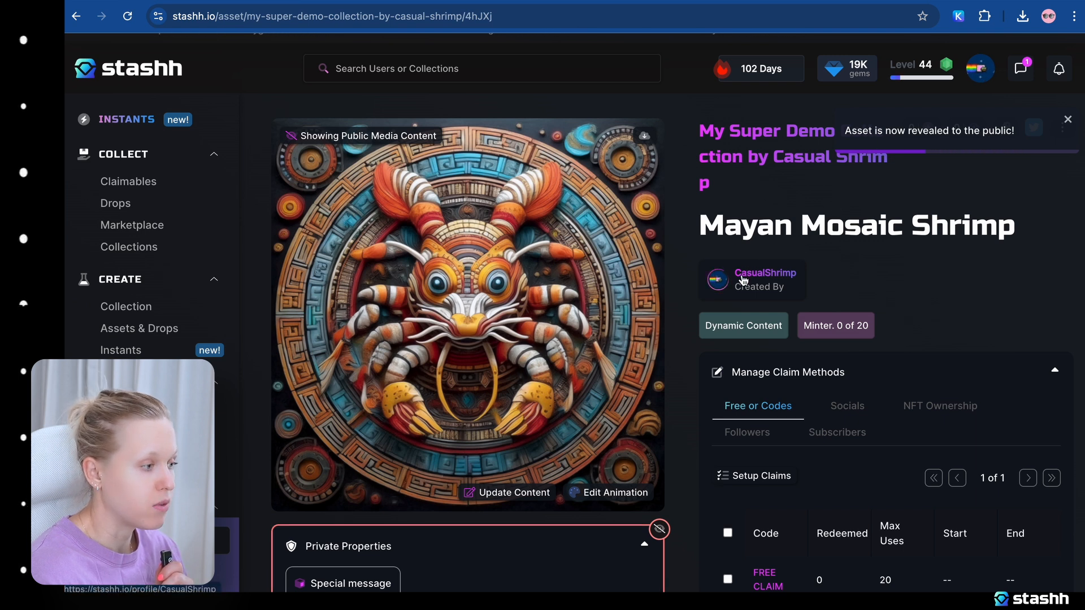
# Go to the claimable's parent collection and permanently reveal the collection and its assets to the public.
pyautogui.scroll(1, 741, 273)
pyautogui.click(794, 175)
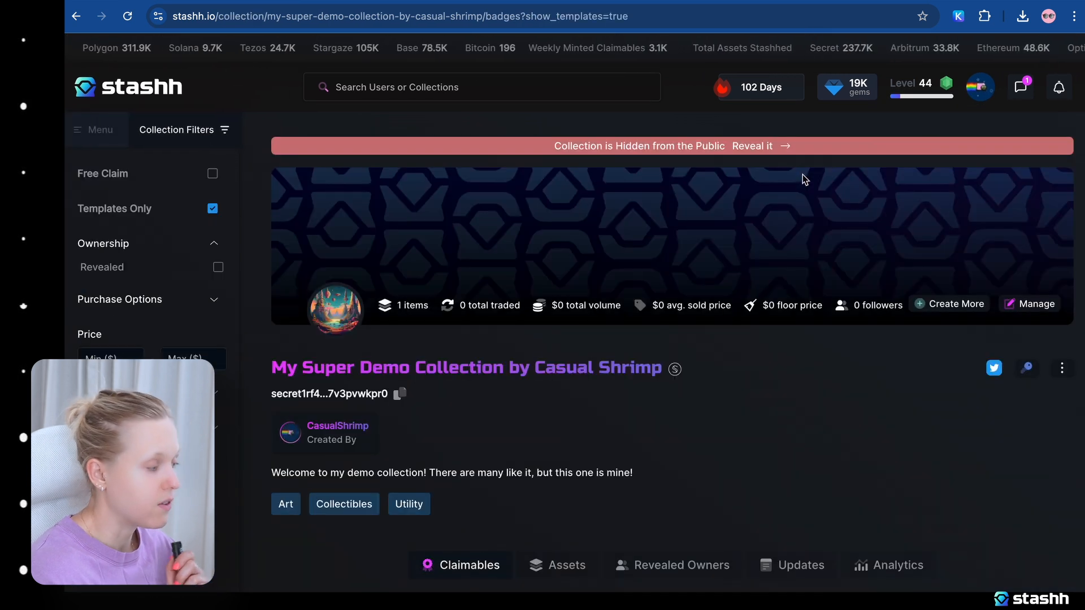
pyautogui.click(757, 145)
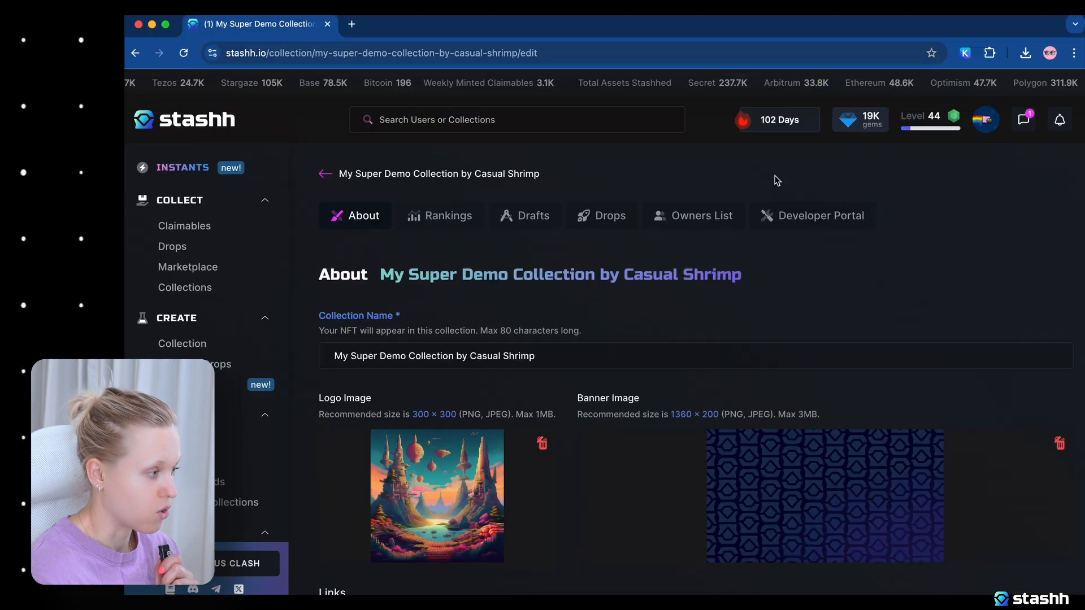
pyautogui.scroll(-6, 686, 281)
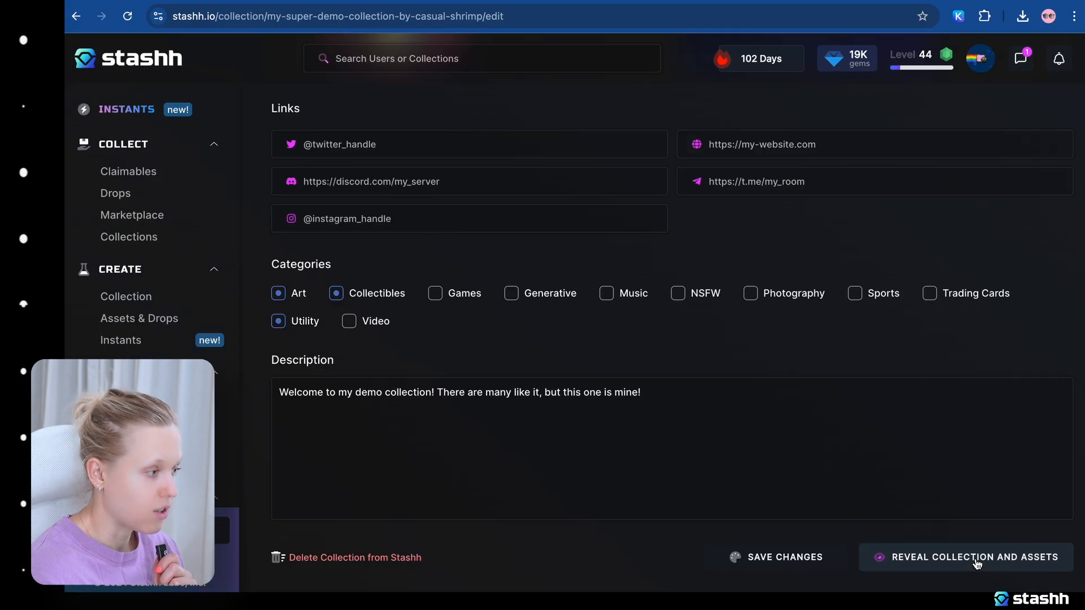
pyautogui.click(977, 559)
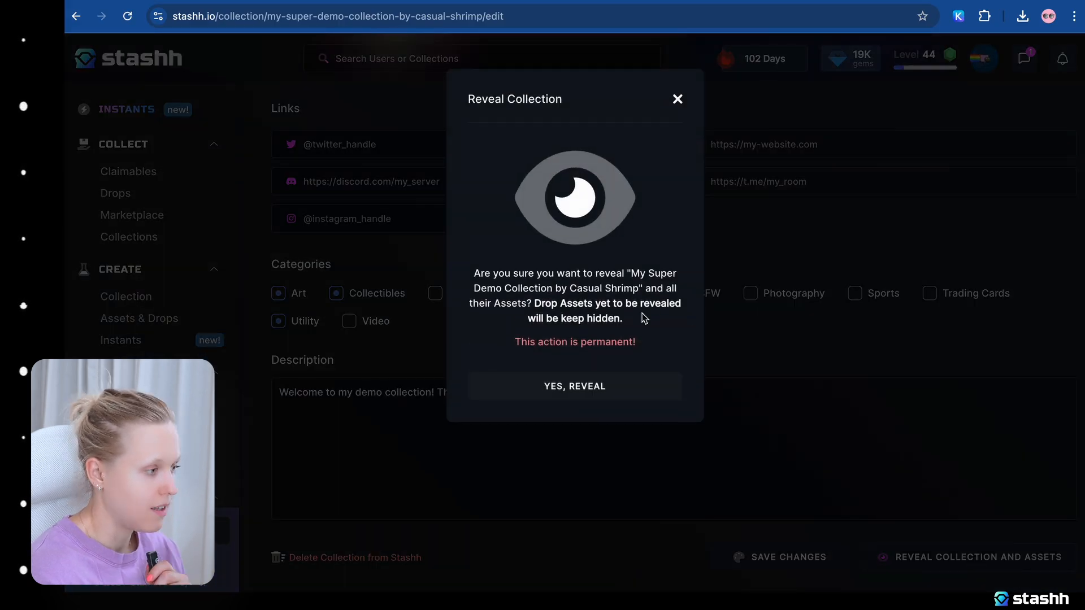
pyautogui.click(580, 389)
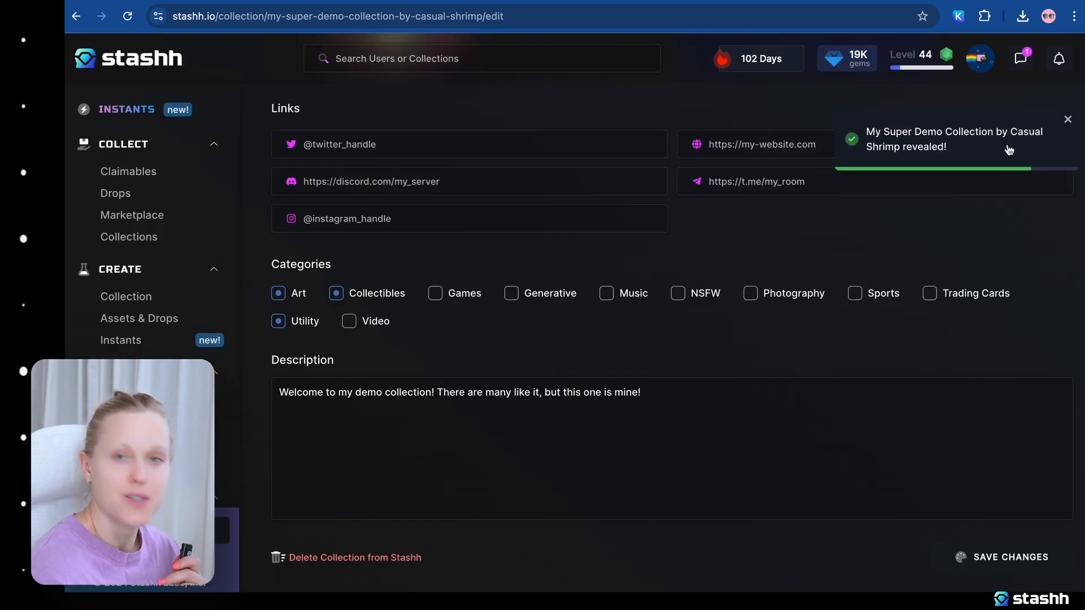